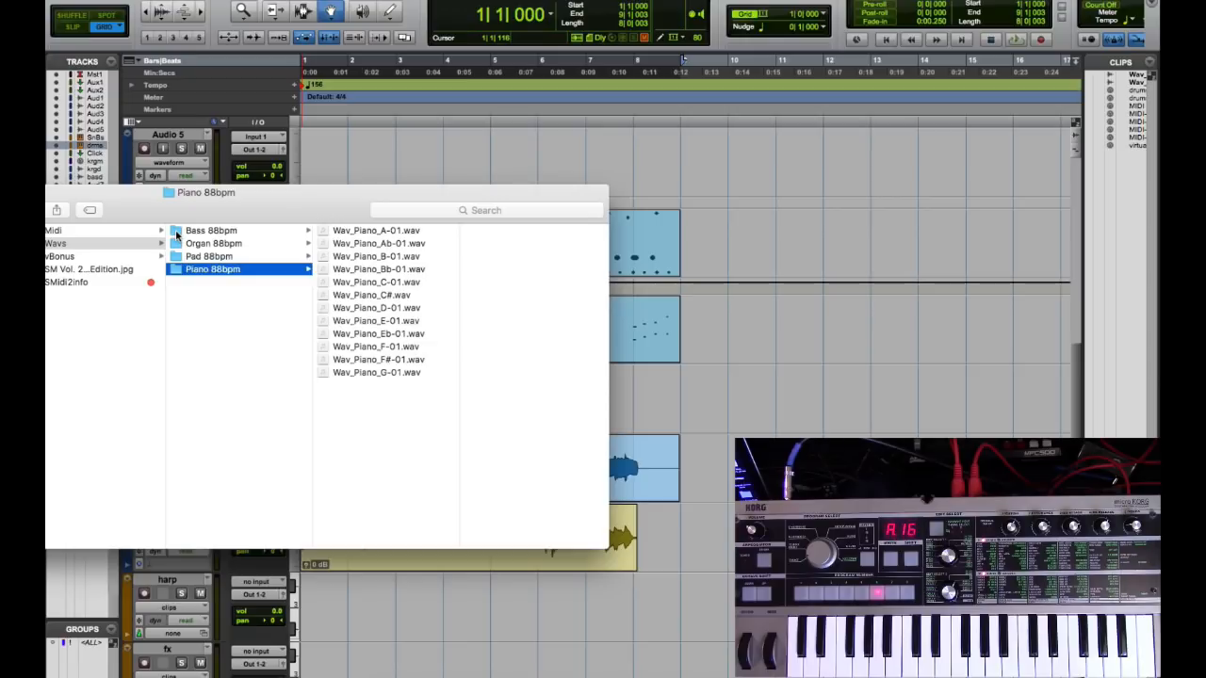
Step: Audition the bass WAV samples from A through E in the Bass 88bpm folder, moving the preview clear of the file list
left_click(176, 234)
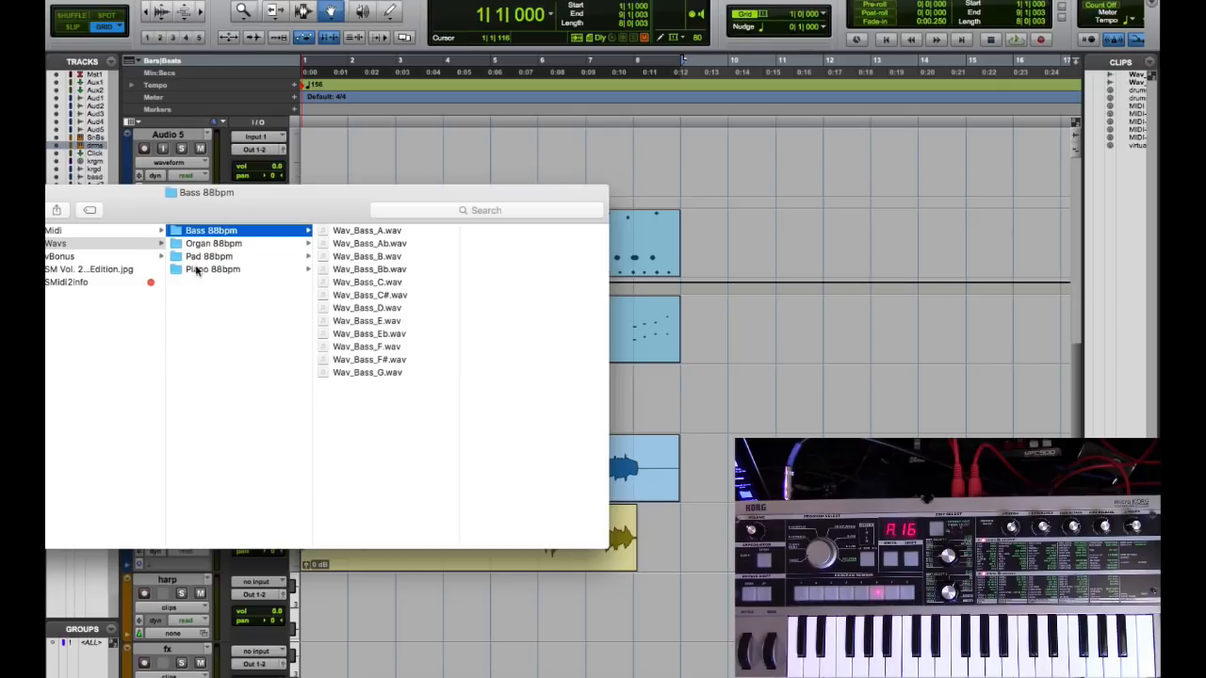
left_click(355, 233)
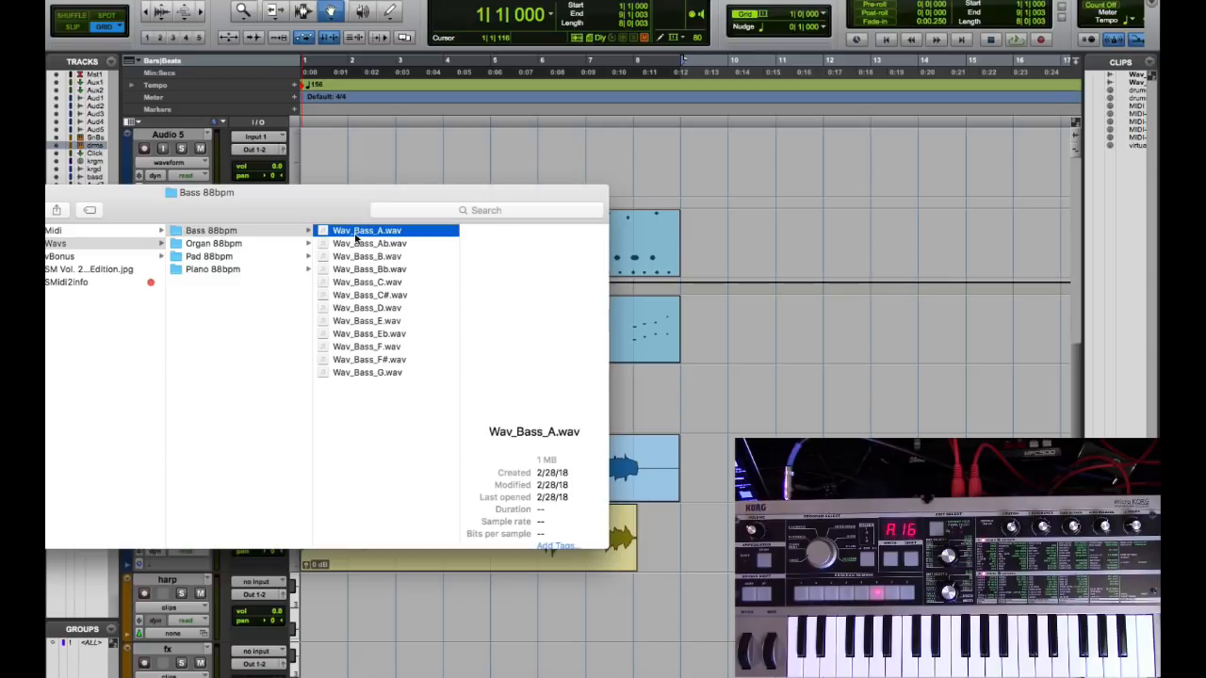
key("space")
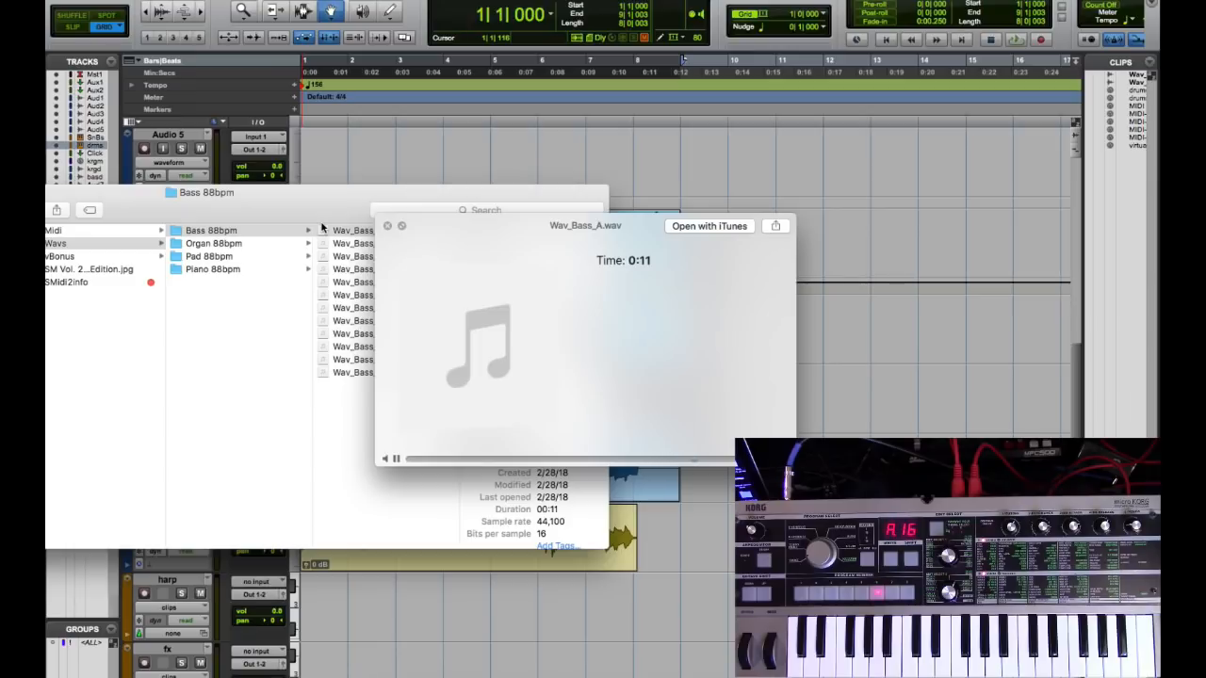
key("Down")
key("Down")
key("Down")
key("Down")
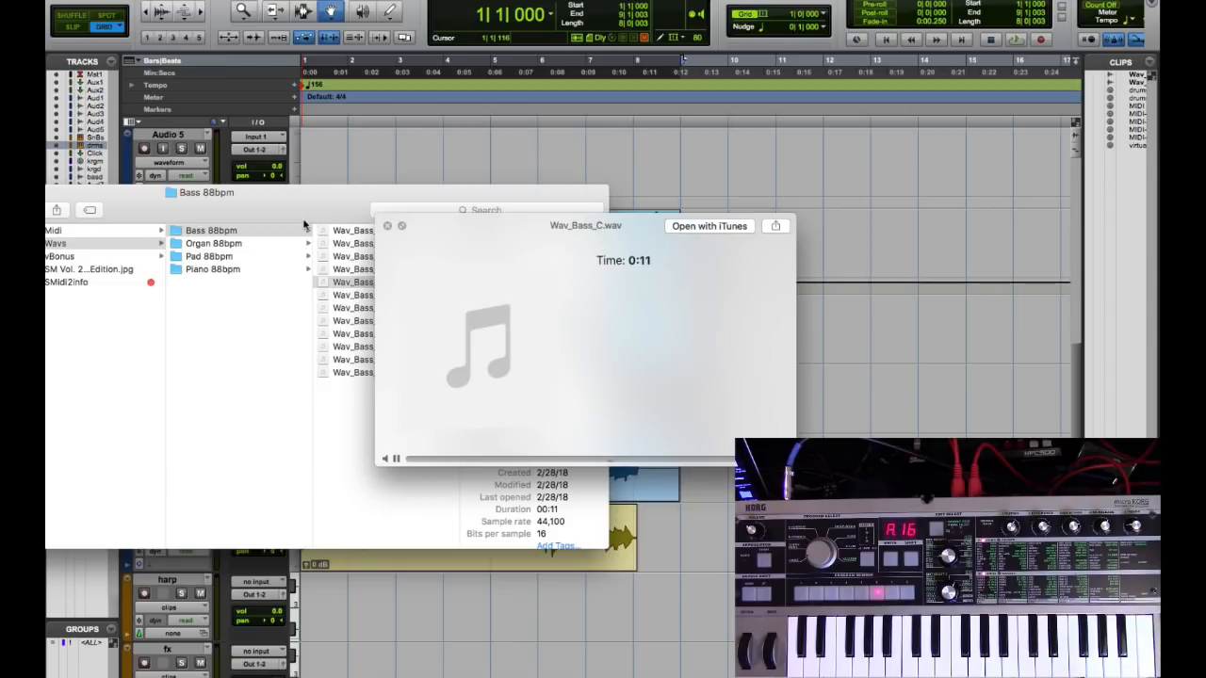
key("Down")
key("Down")
key("Down")
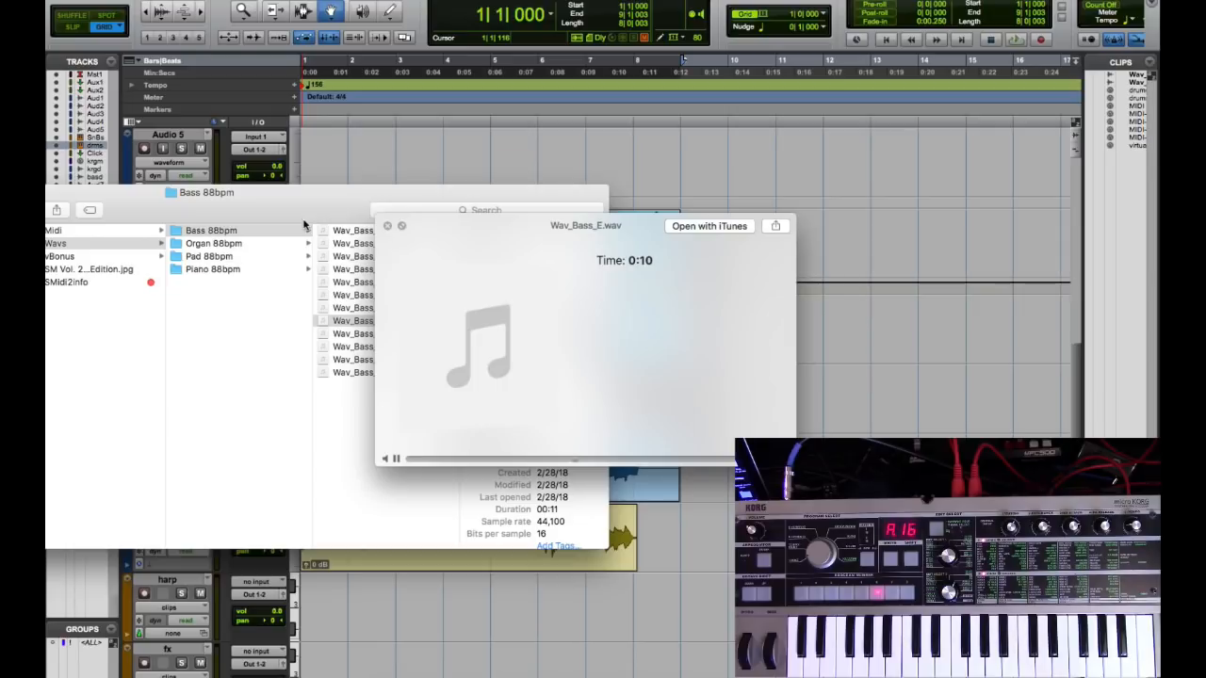
key("Left")
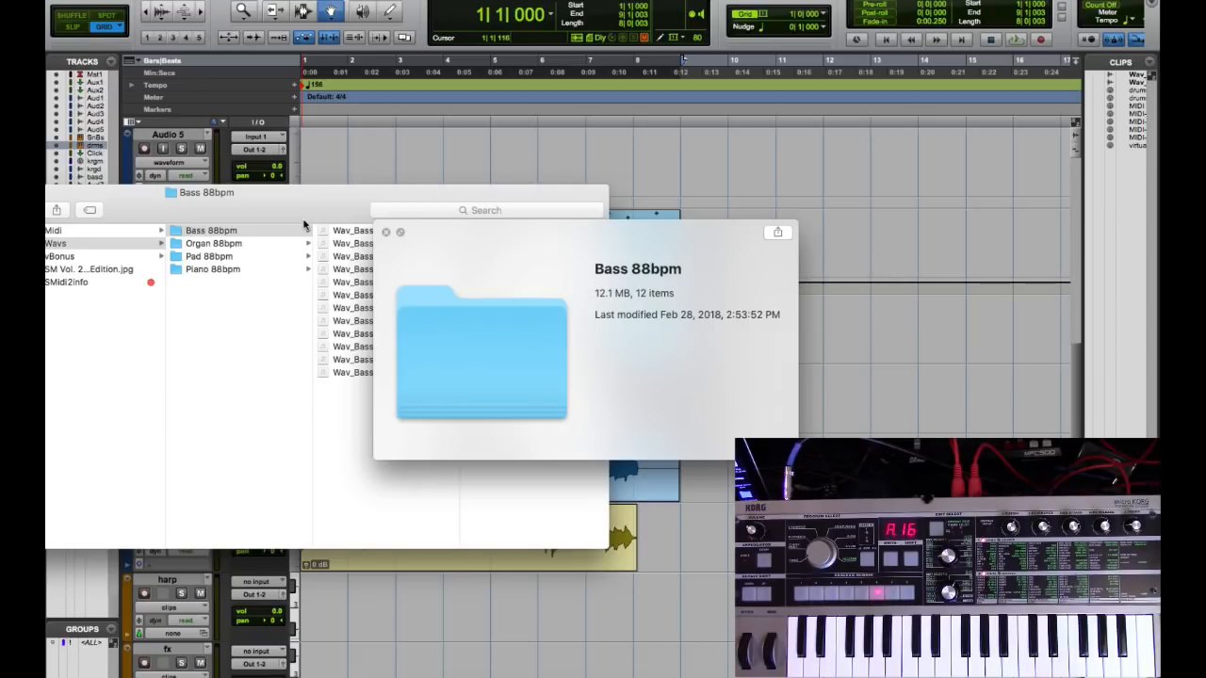
left_click_drag(430, 236, 507, 238)
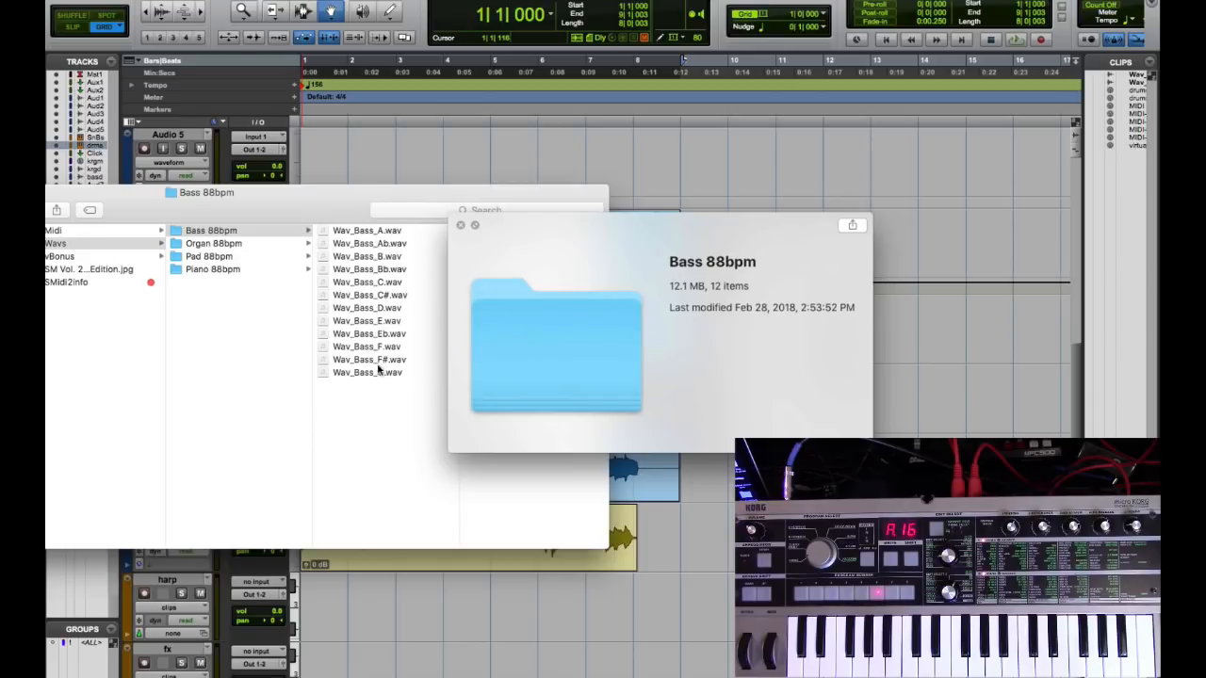
Step: Audition the organ WAV samples from B through D in the Organ 88bpm folder
left_click(179, 244)
left_click(180, 245)
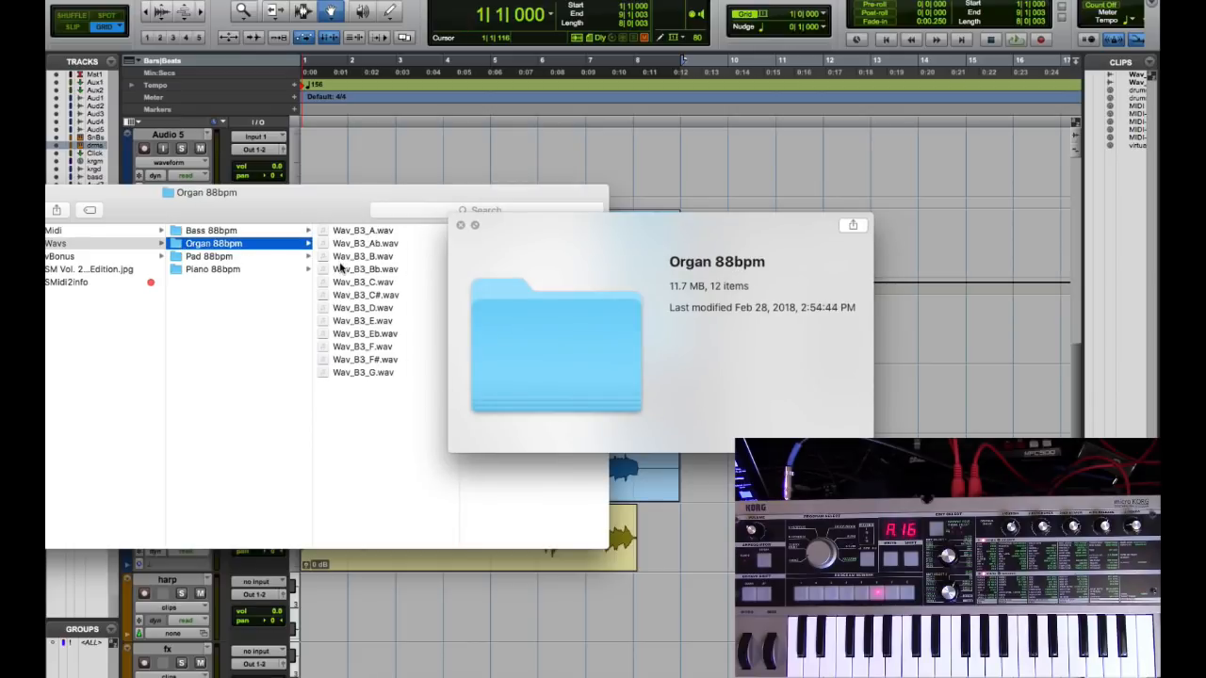
left_click(341, 259)
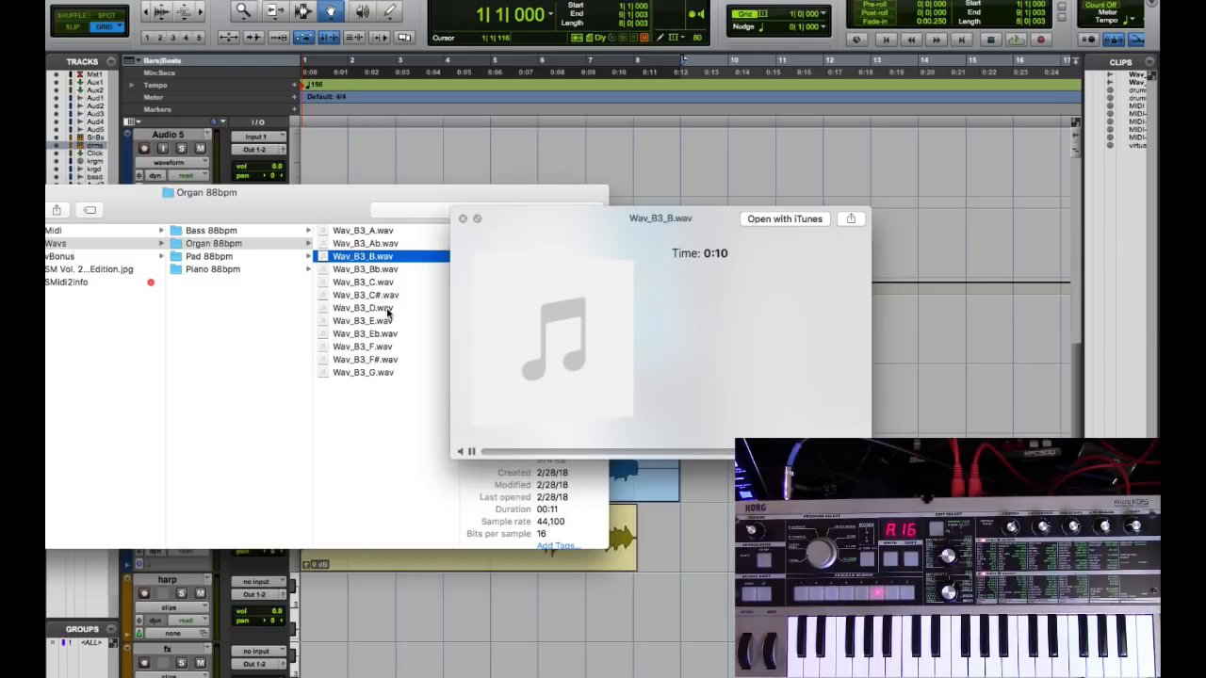
key("Down")
key("Down")
key("Down")
key("Down")
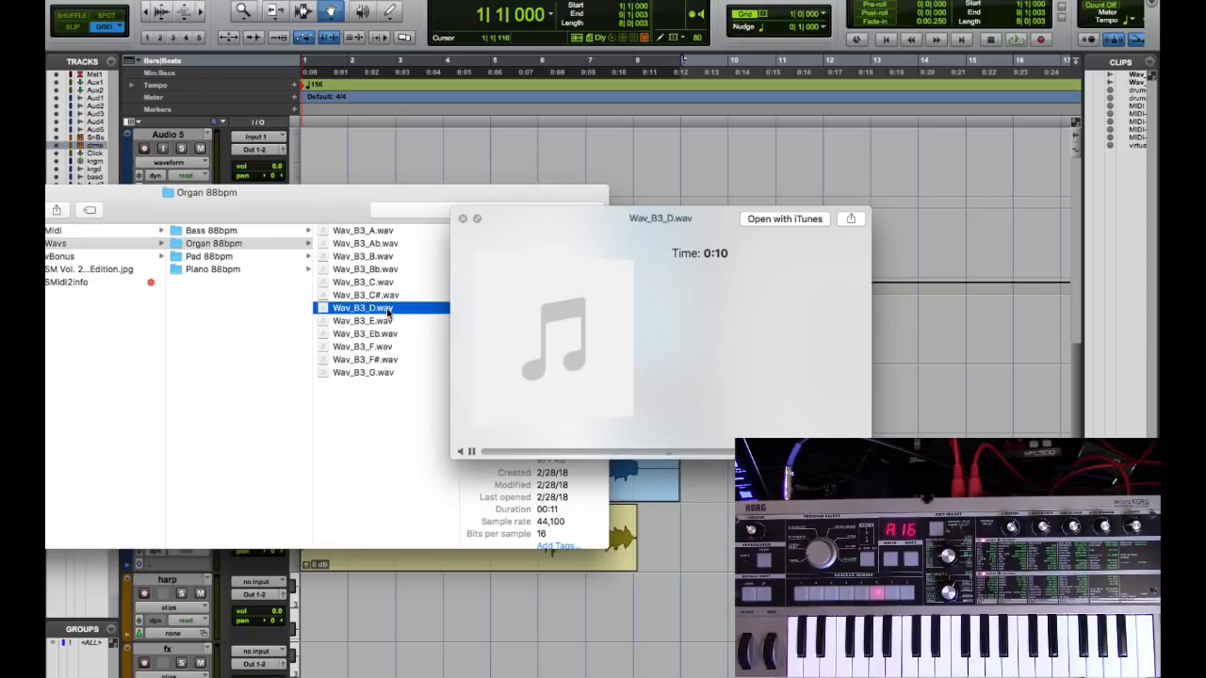
Step: Audition the pad WAV samples from A through F in the Pad 88bpm folder
key("Left")
key("Down")
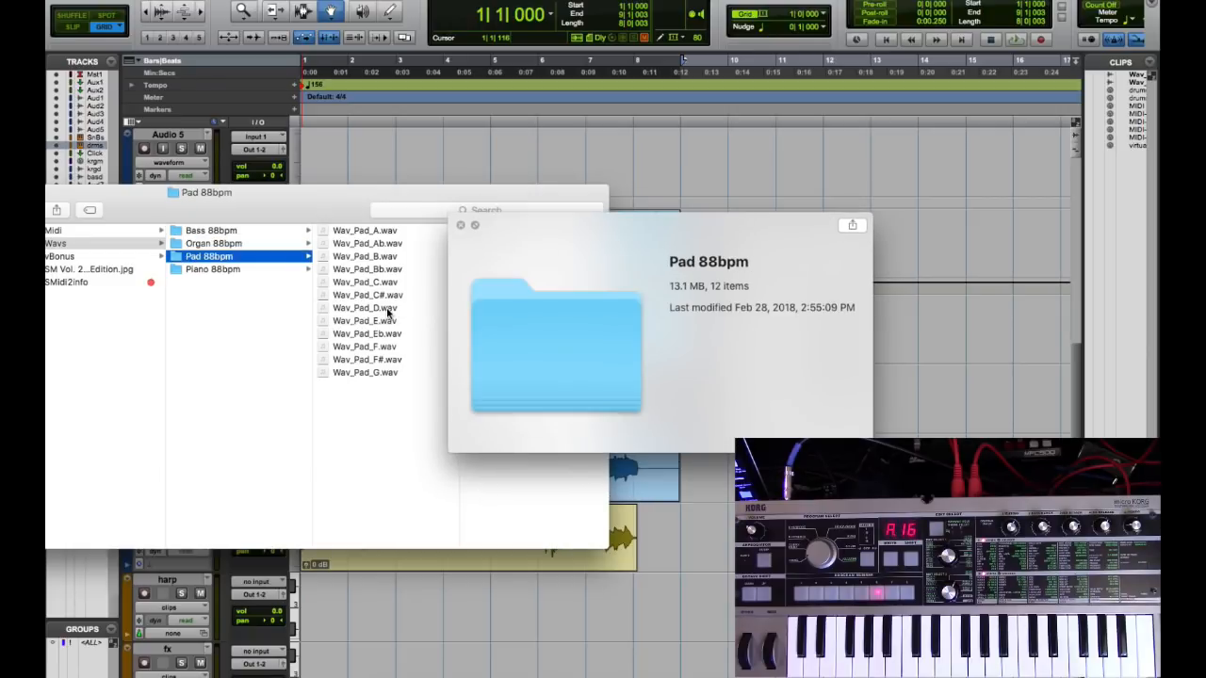
key("Right")
key("Down")
key("Down")
key("Down")
key("Down")
key("Down")
key("Down")
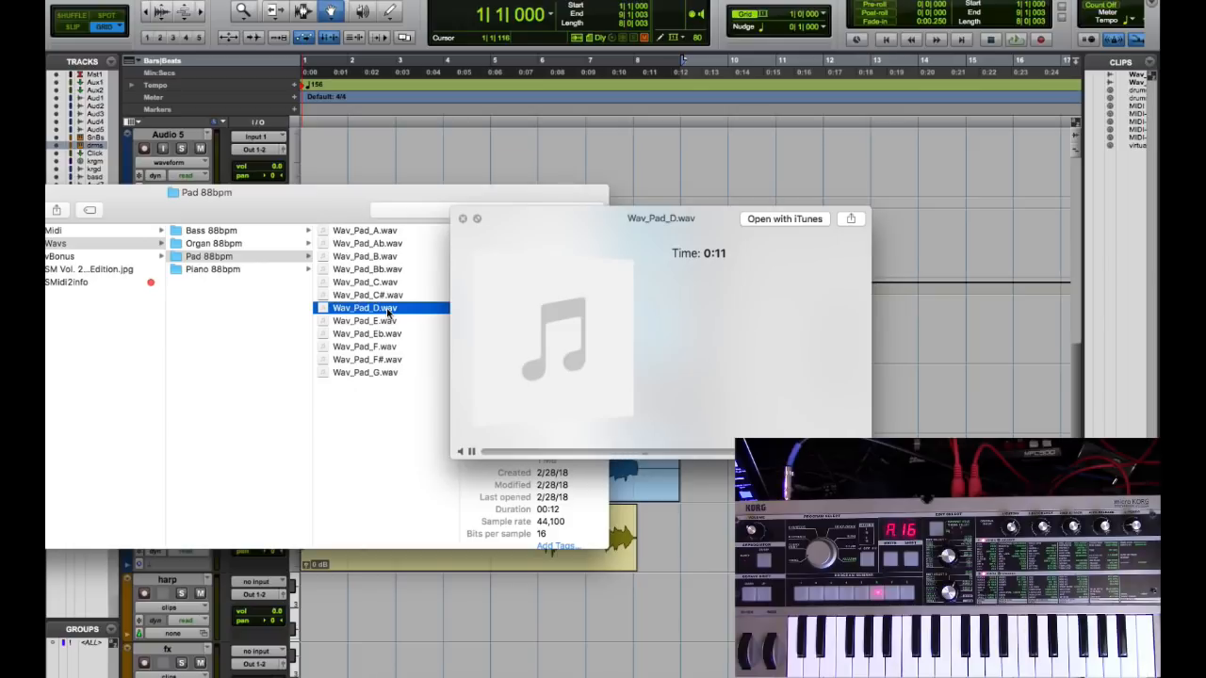
key("Down")
key("Down")
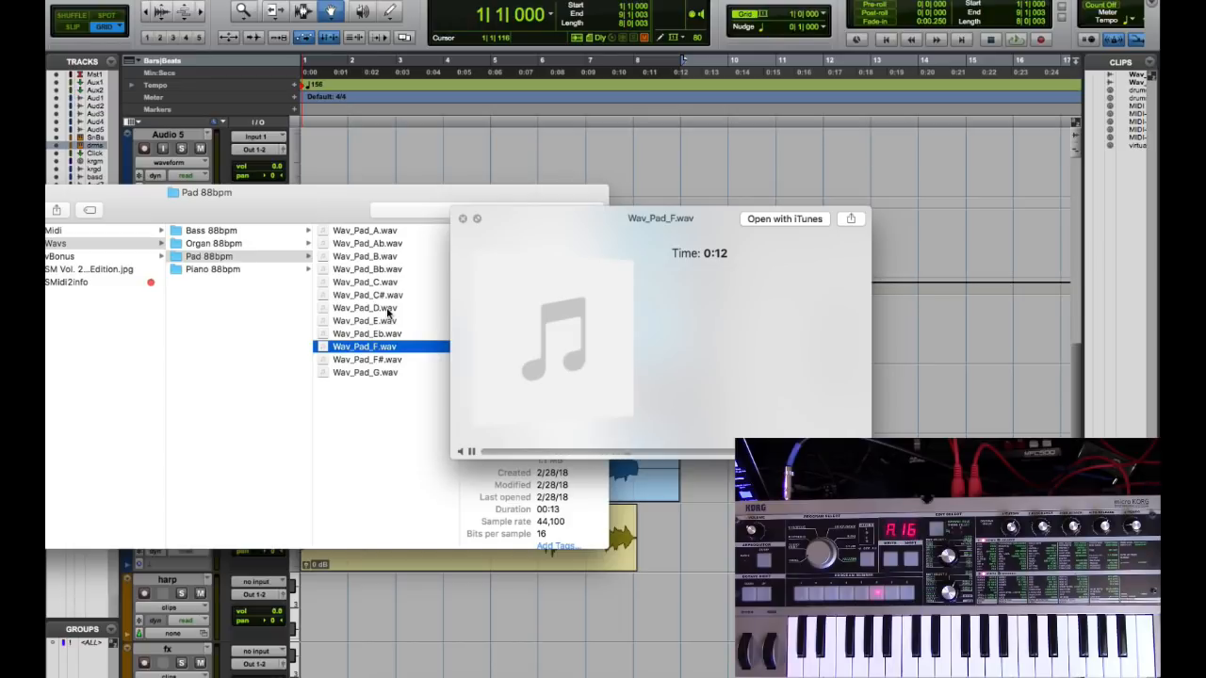
Step: Audition the piano WAV samples from A through F in the Piano 88bpm folder
key("Left")
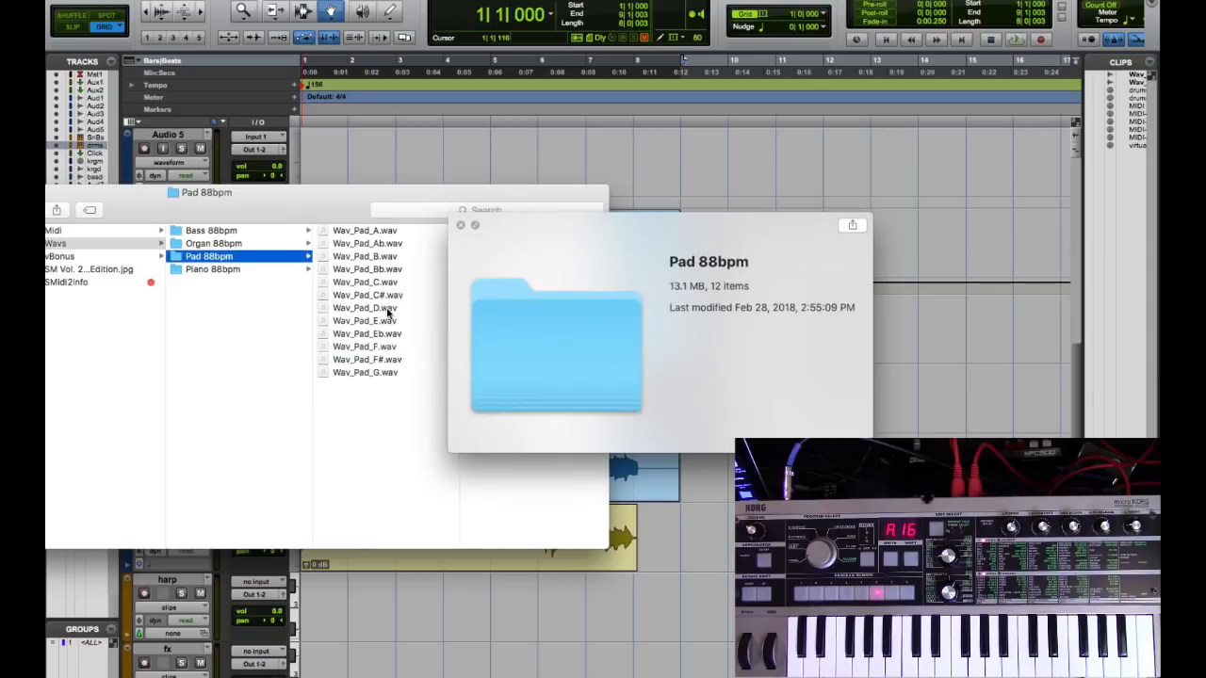
key("Down")
key("Right")
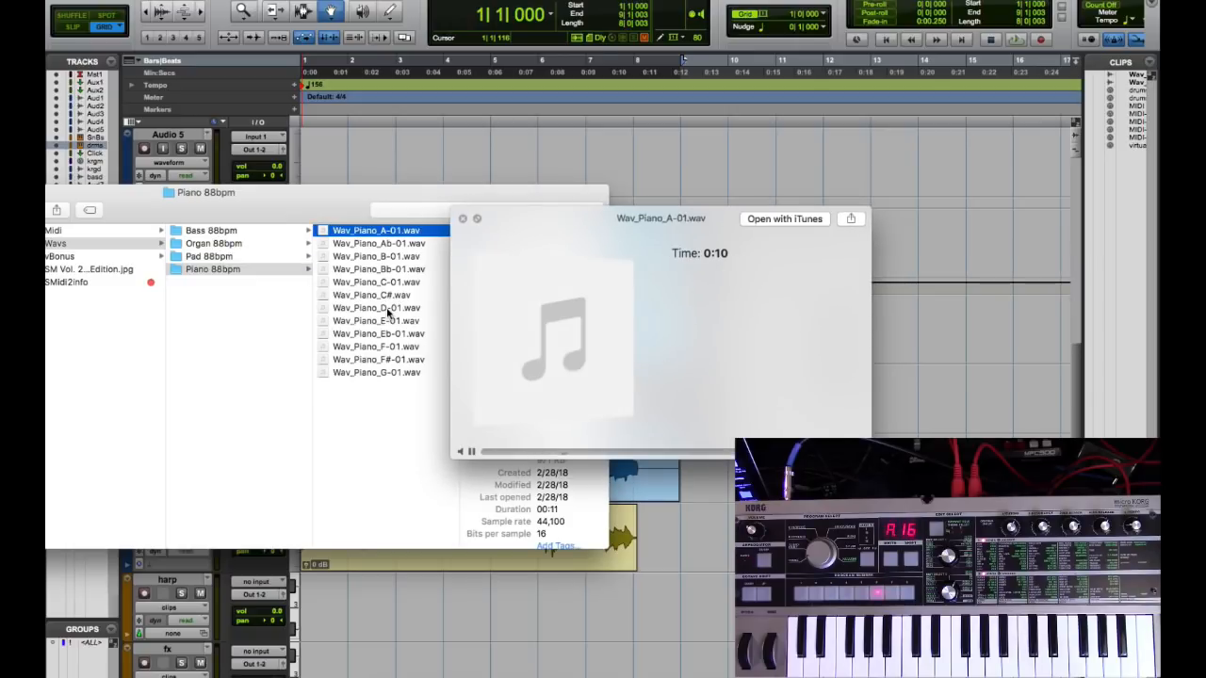
key("Down")
key("Down")
key("Down")
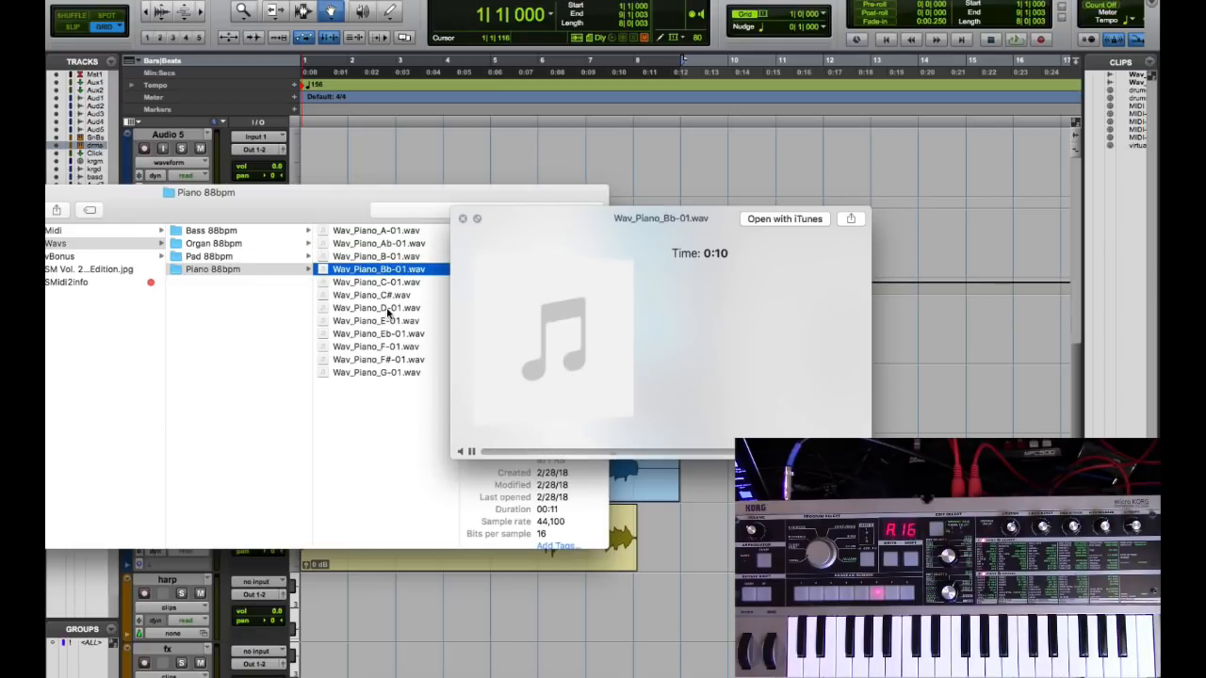
key("Down")
key("Down")
key("Down")
key("Down")
key("Down")
key("Down")
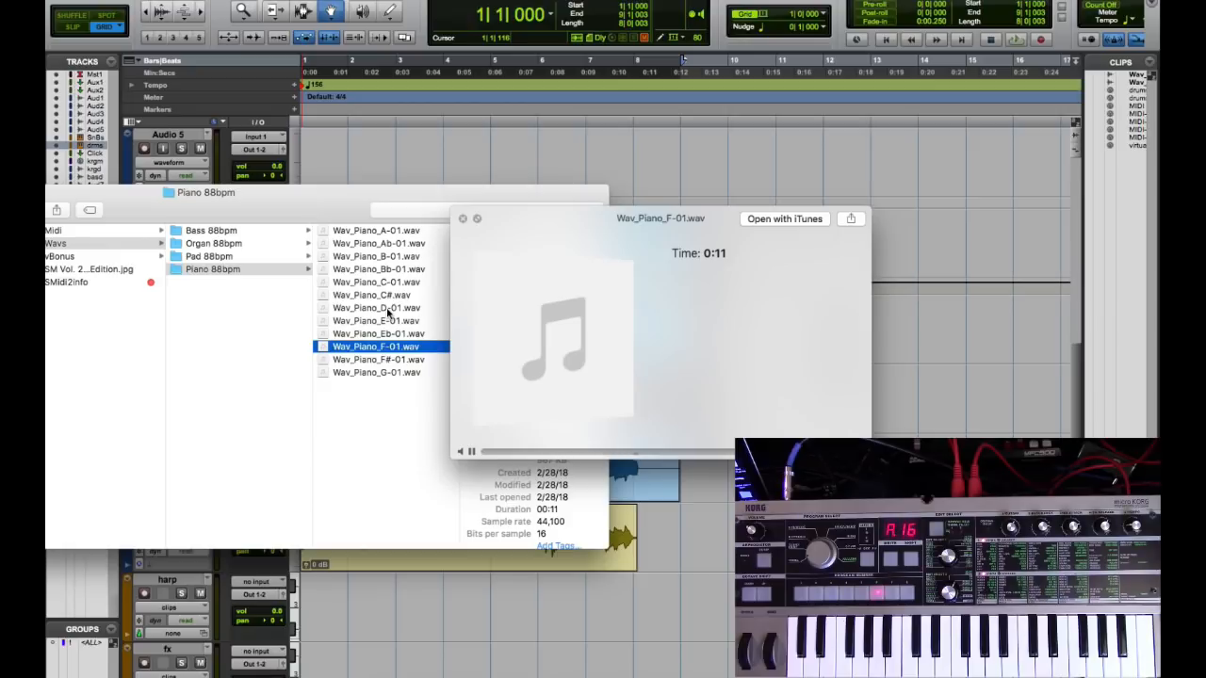
Step: Open the 3vBonus folder and preview Gospel Chords Improv-01.wav
key("Left")
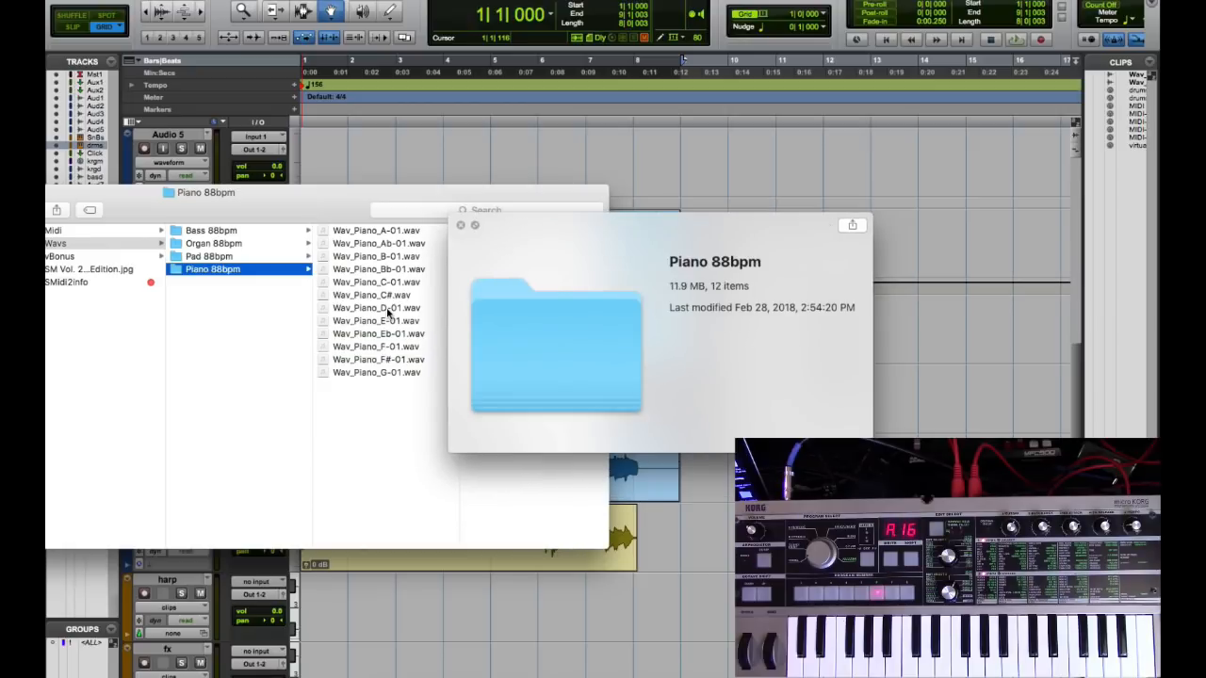
key("Left")
key("Down")
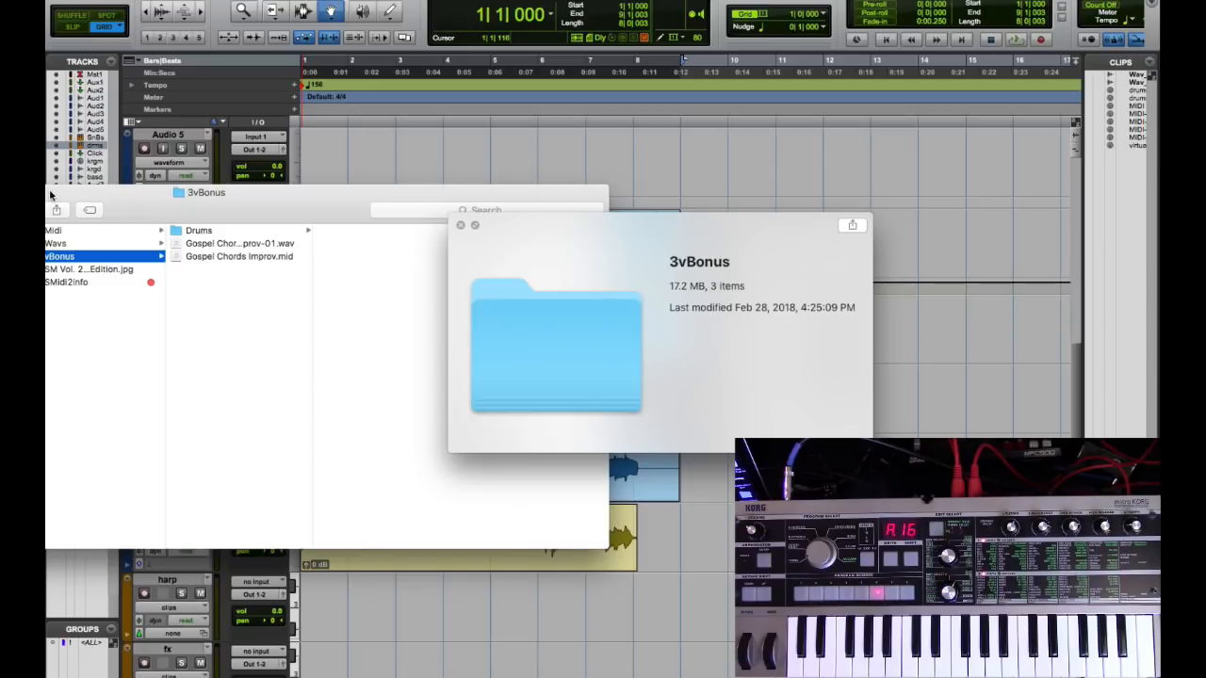
key("Right")
key("Down")
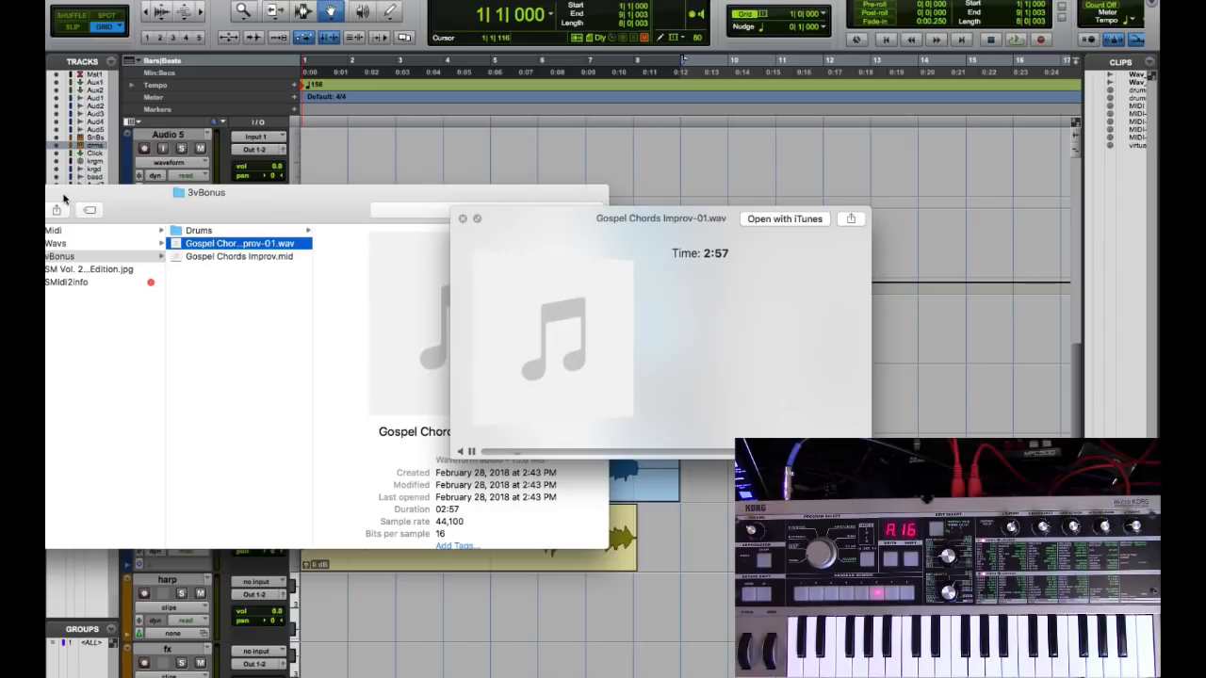
Step: Close the file browser window and the file preview to return to the Pro Tools session
left_click_drag(64, 199, 151, 238)
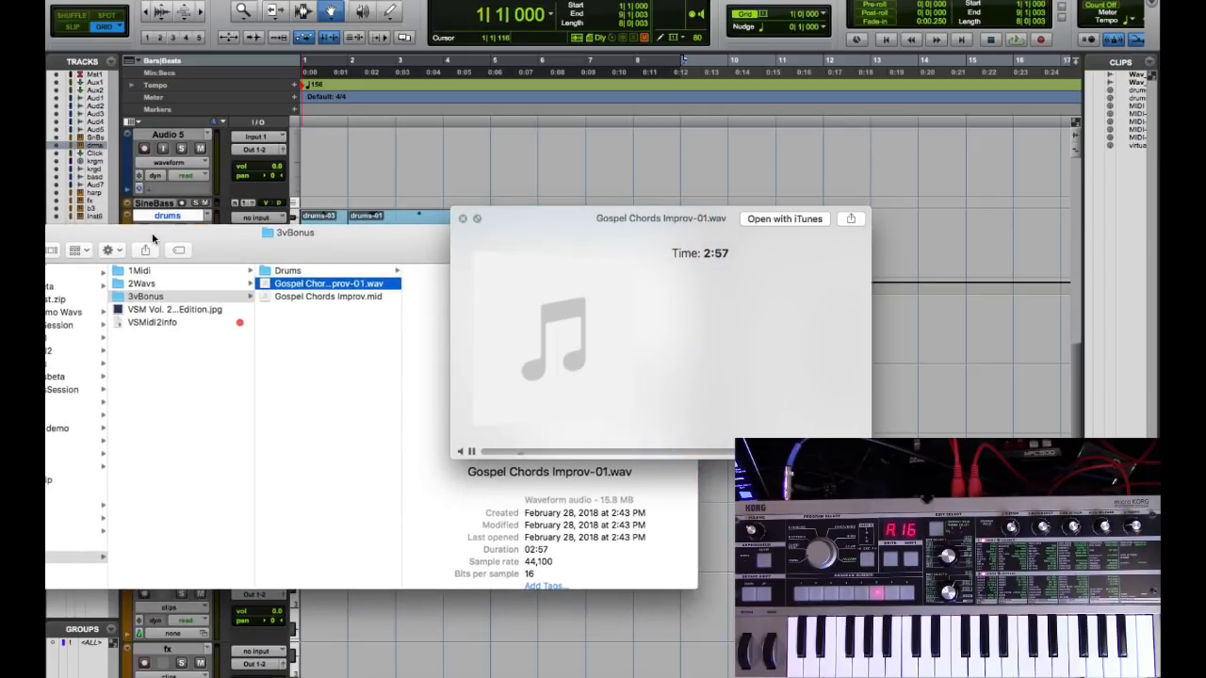
left_click_drag(47, 239, 163, 348)
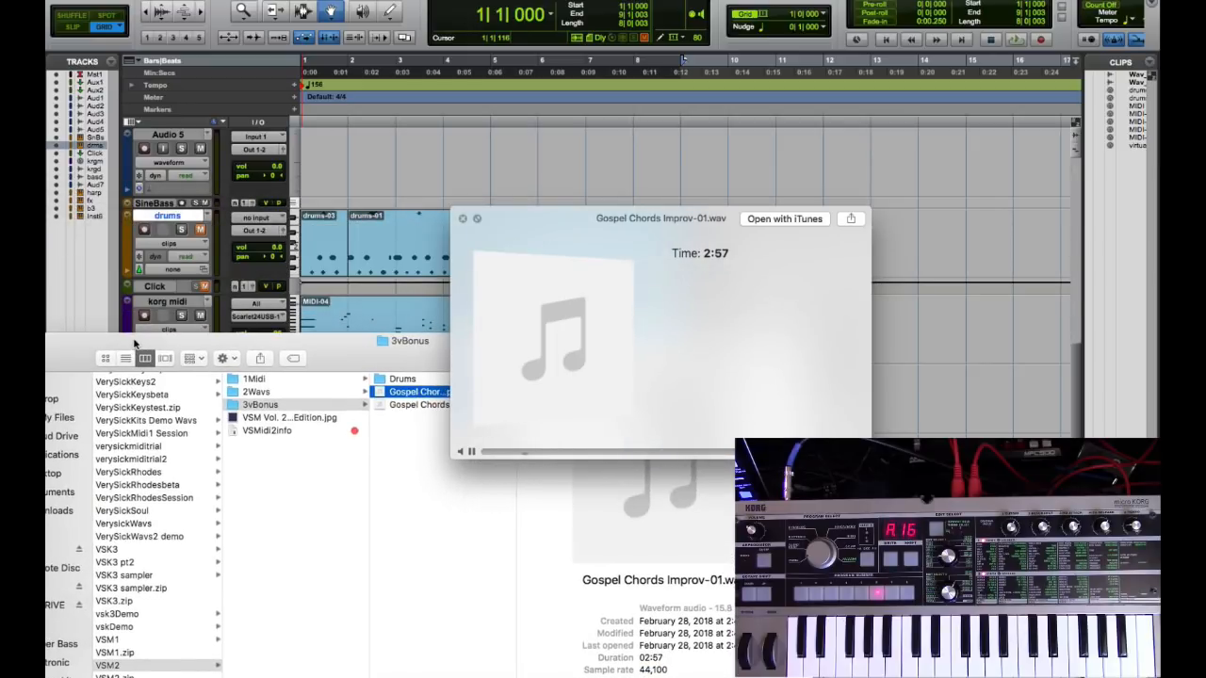
left_click(15, 341)
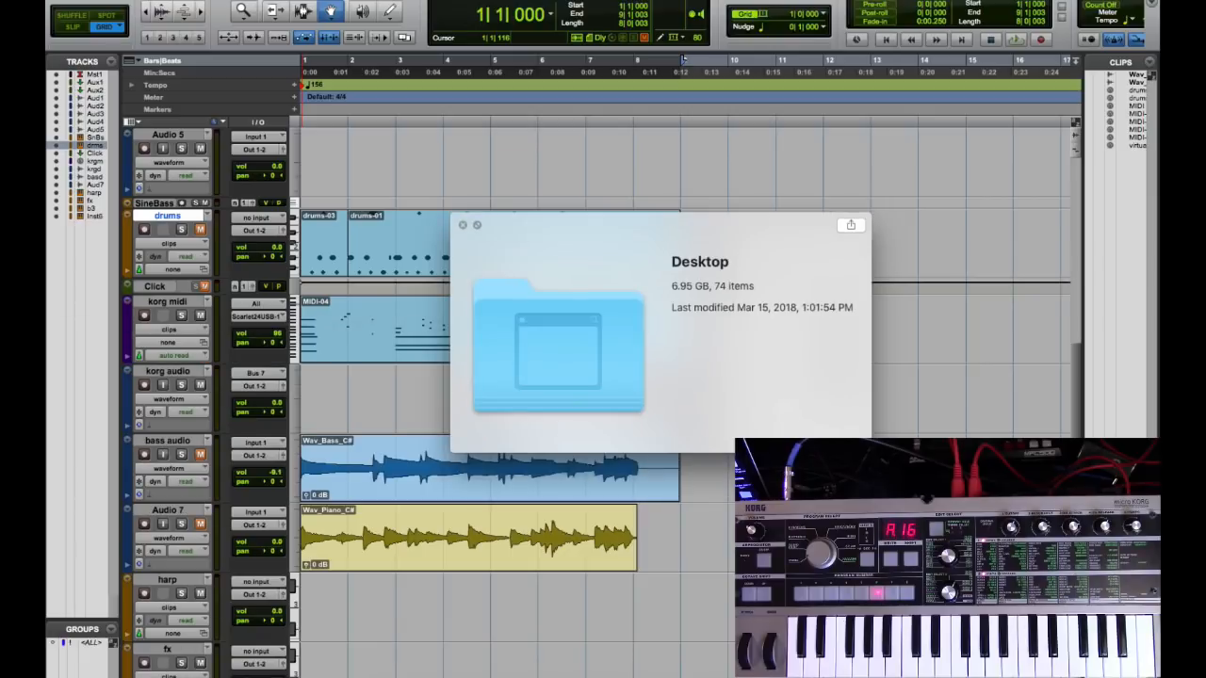
left_click(463, 226)
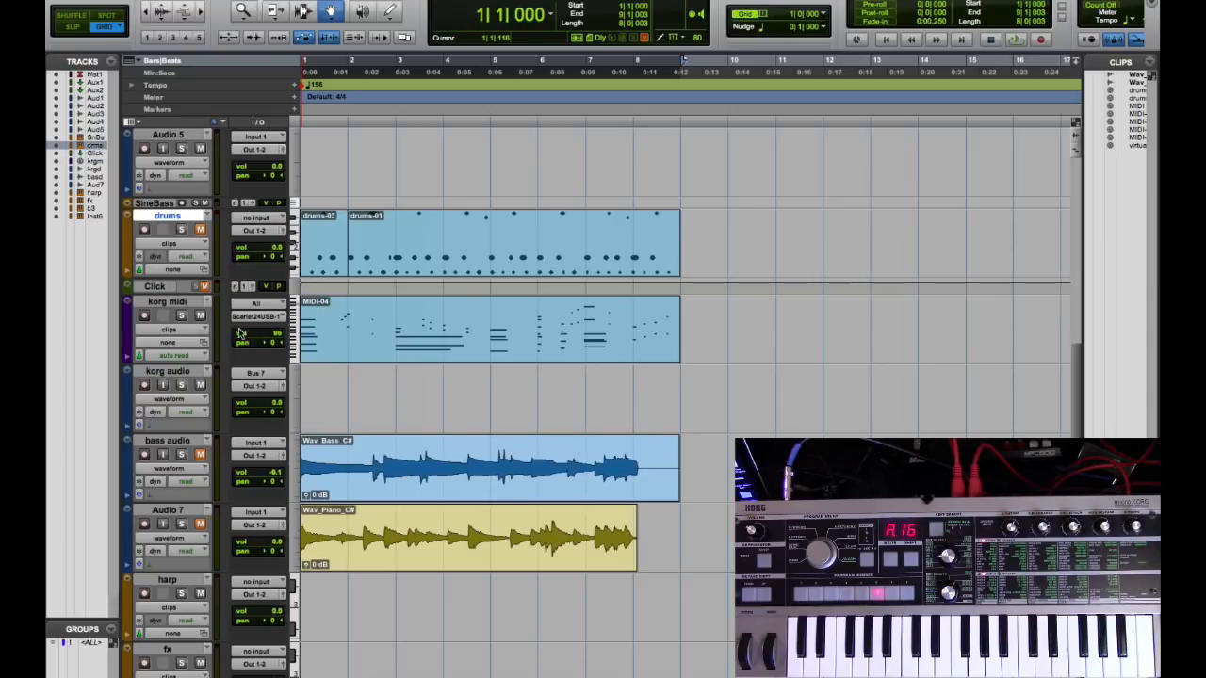
Step: Solo and unmute the Audio 7 track, and play its Wav_Piano_C# clip from bar 1
left_click(170, 302)
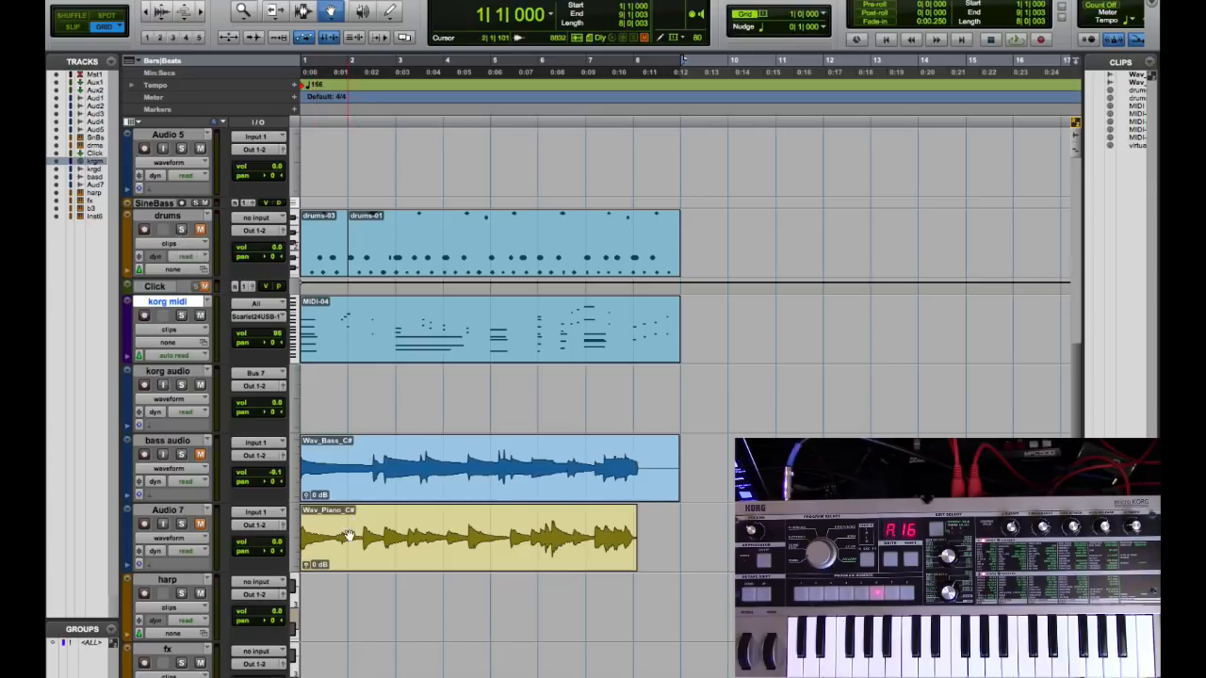
left_click(182, 524)
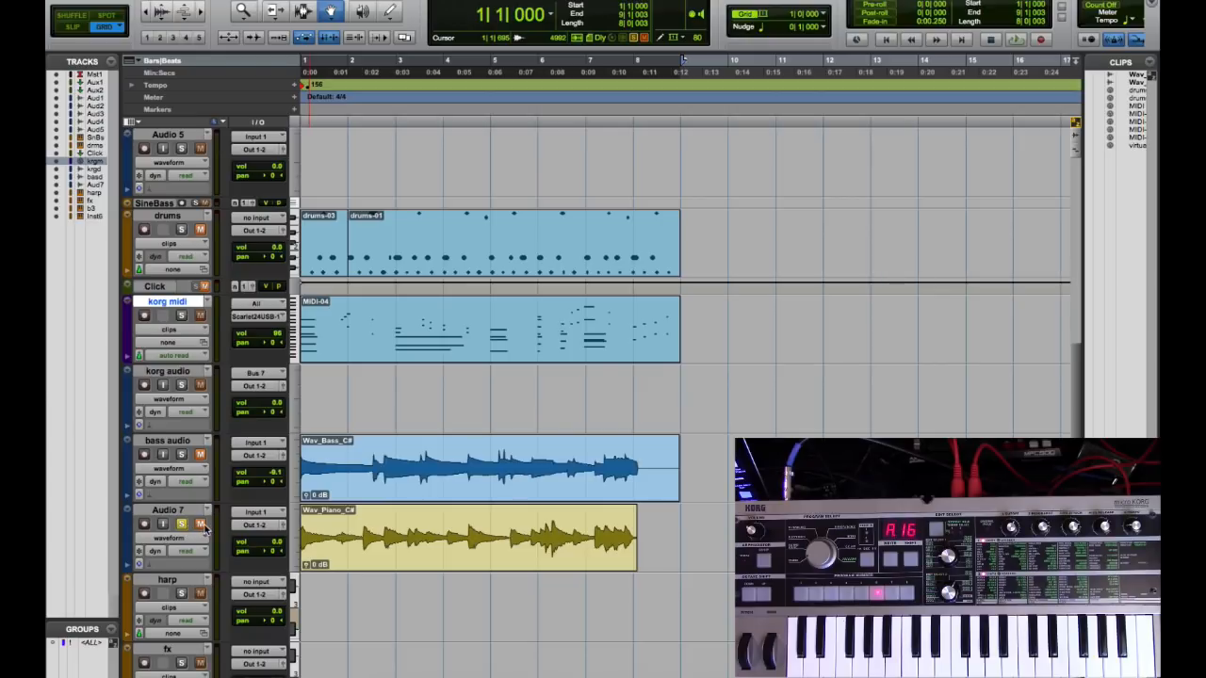
key("space")
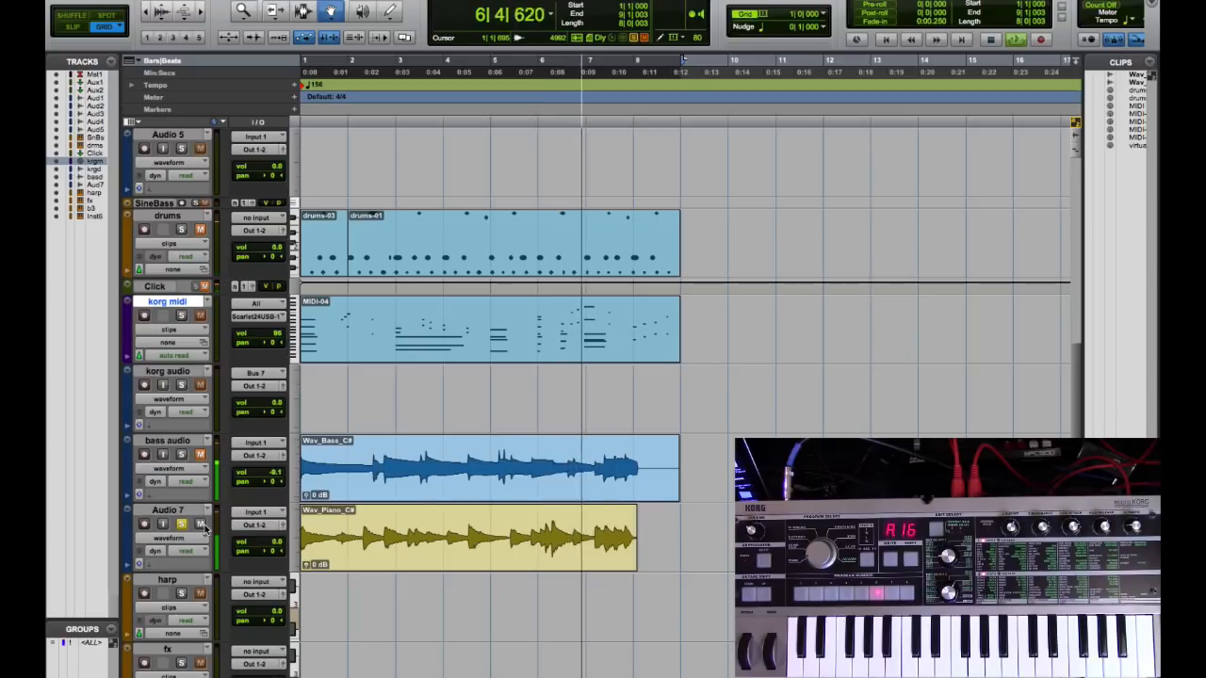
key("space")
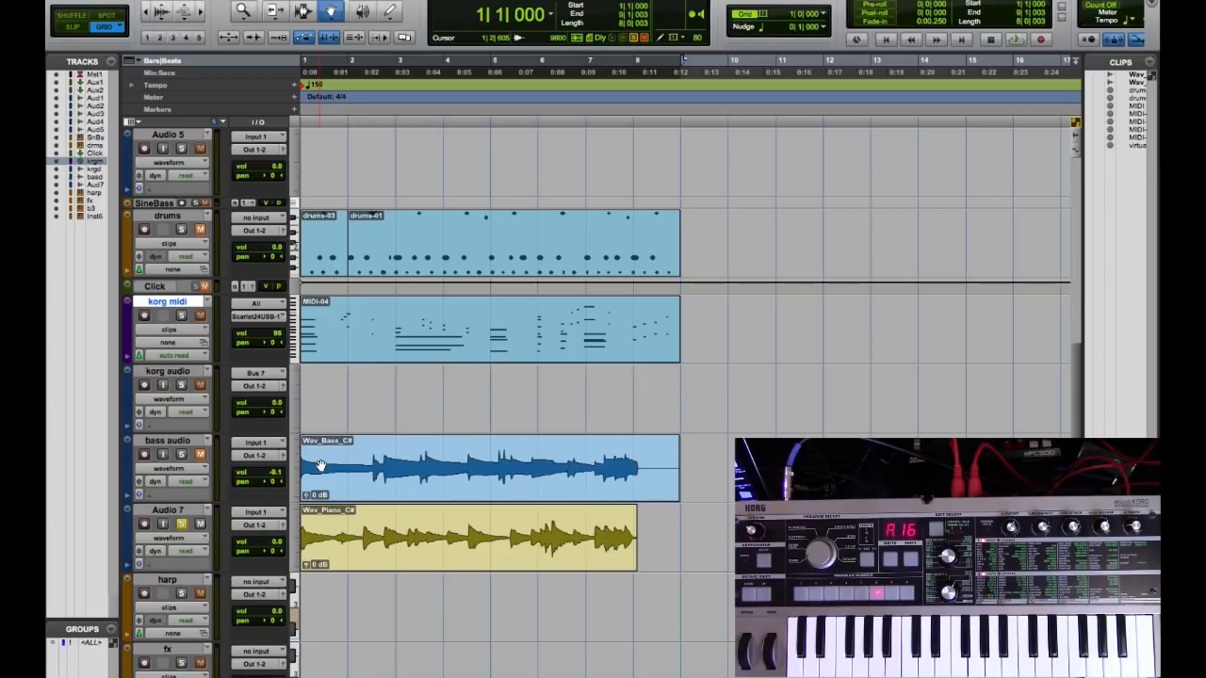
Step: Solo the korg midi track and play its MIDI-04 clip through the external synth, repeating it with synth program A.11
left_click(346, 352)
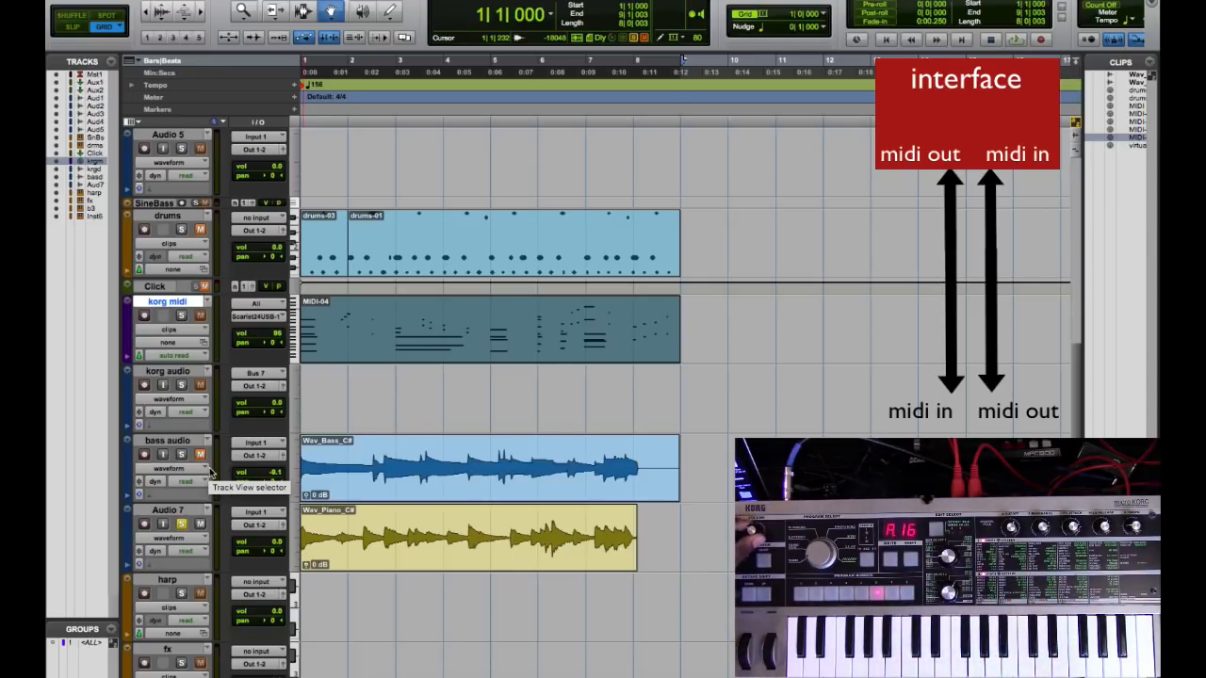
key("space")
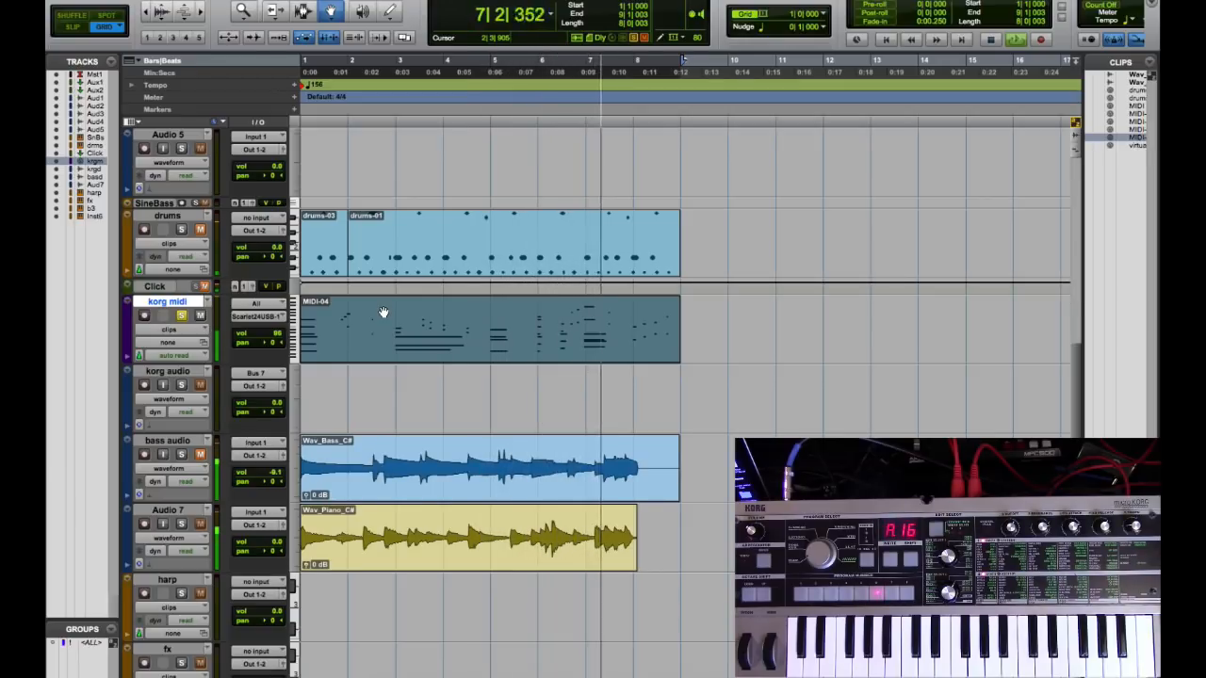
key("space")
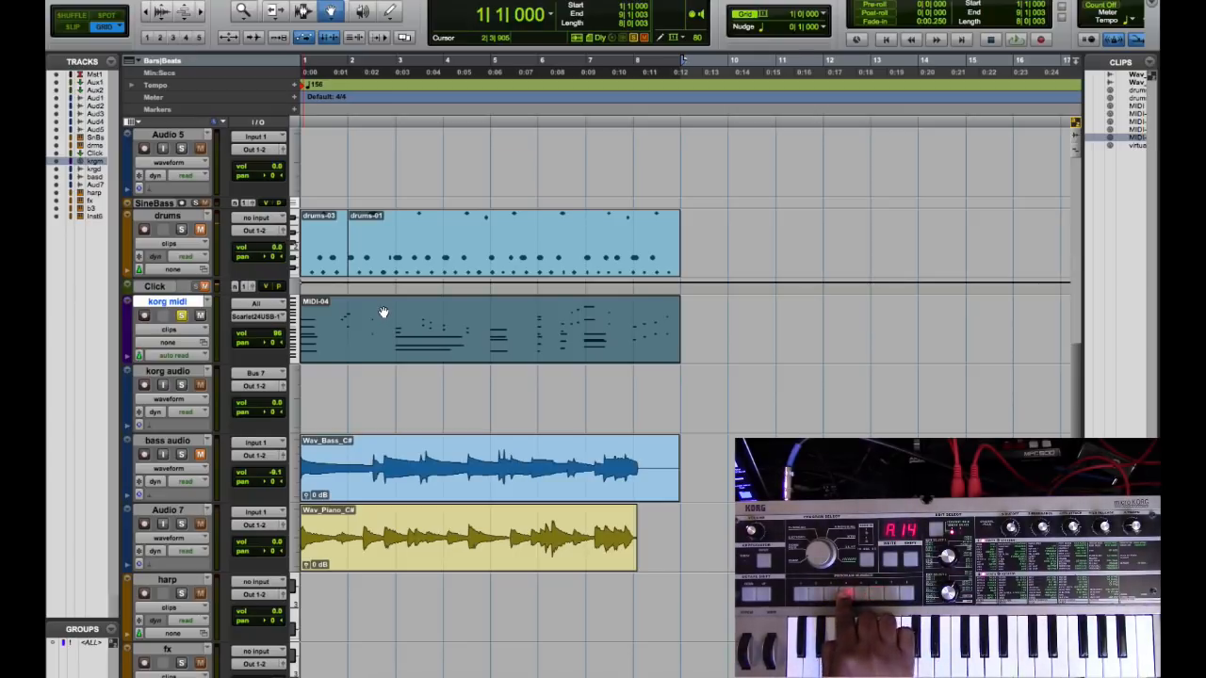
key("space")
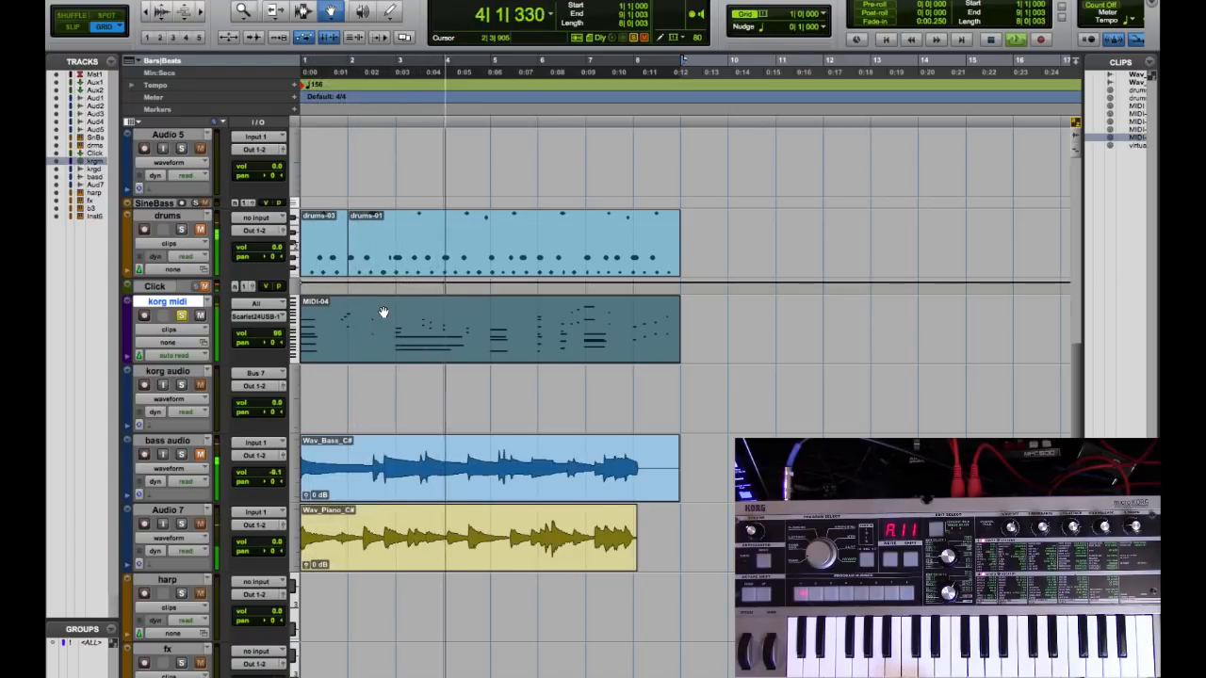
key("space")
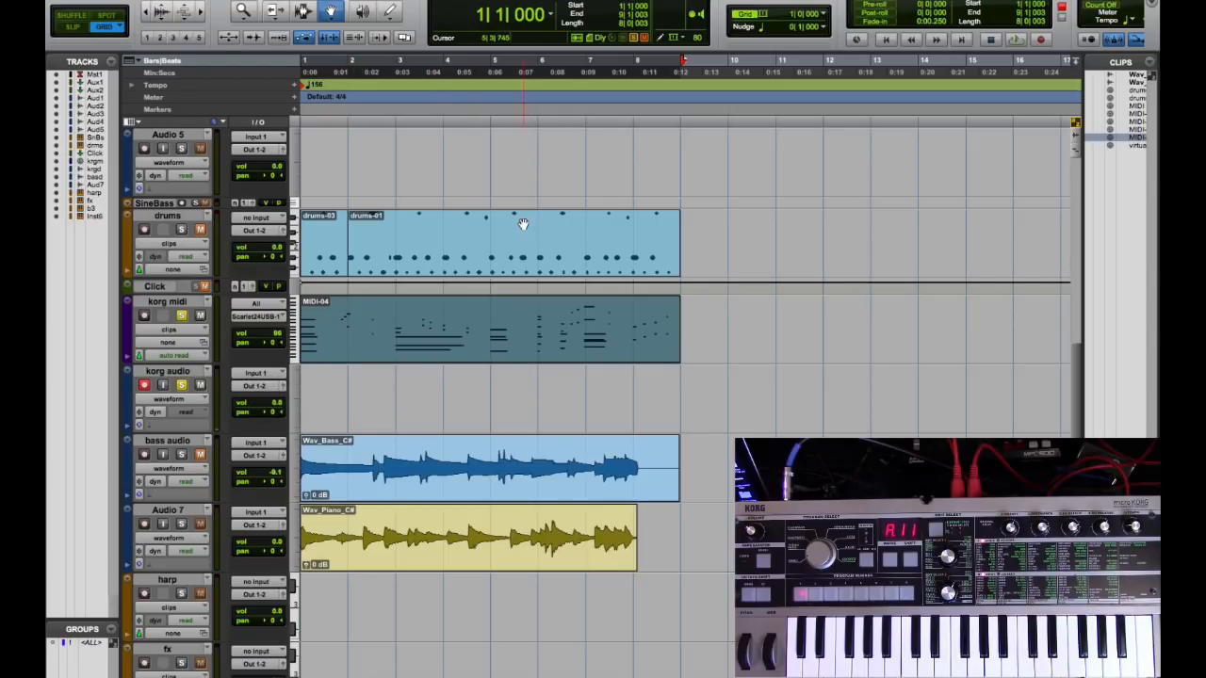
Step: Record the synth's playback of the MIDI-04 clip onto the armed korg audio track from bar 1 through bar 8
left_click(1040, 39)
left_click(1016, 39)
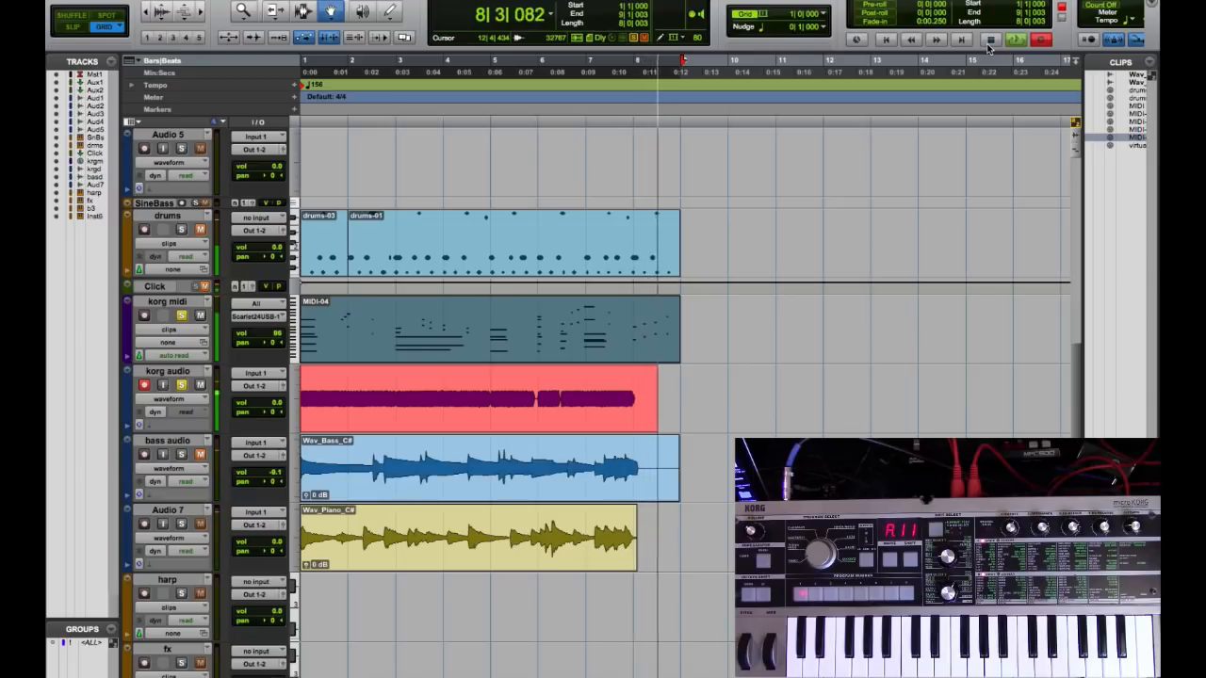
left_click(990, 42)
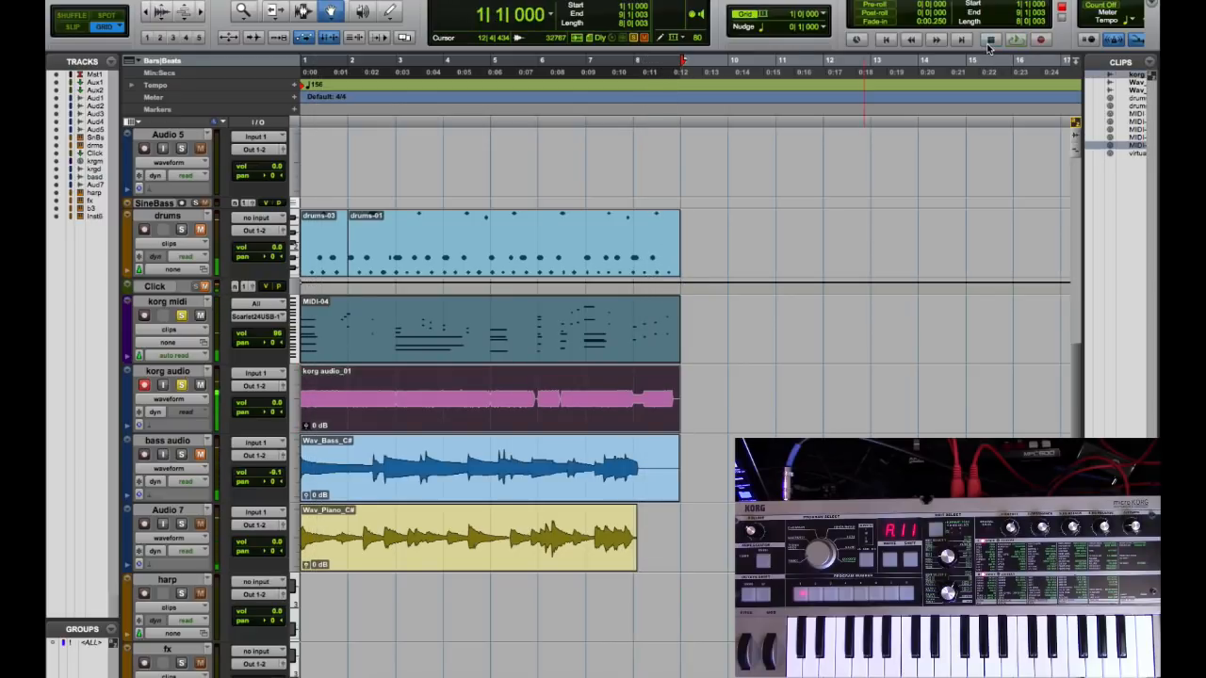
Step: Disarm the korg audio track and play back its soloed korg audio_01 recording from bar 1
left_click(144, 386)
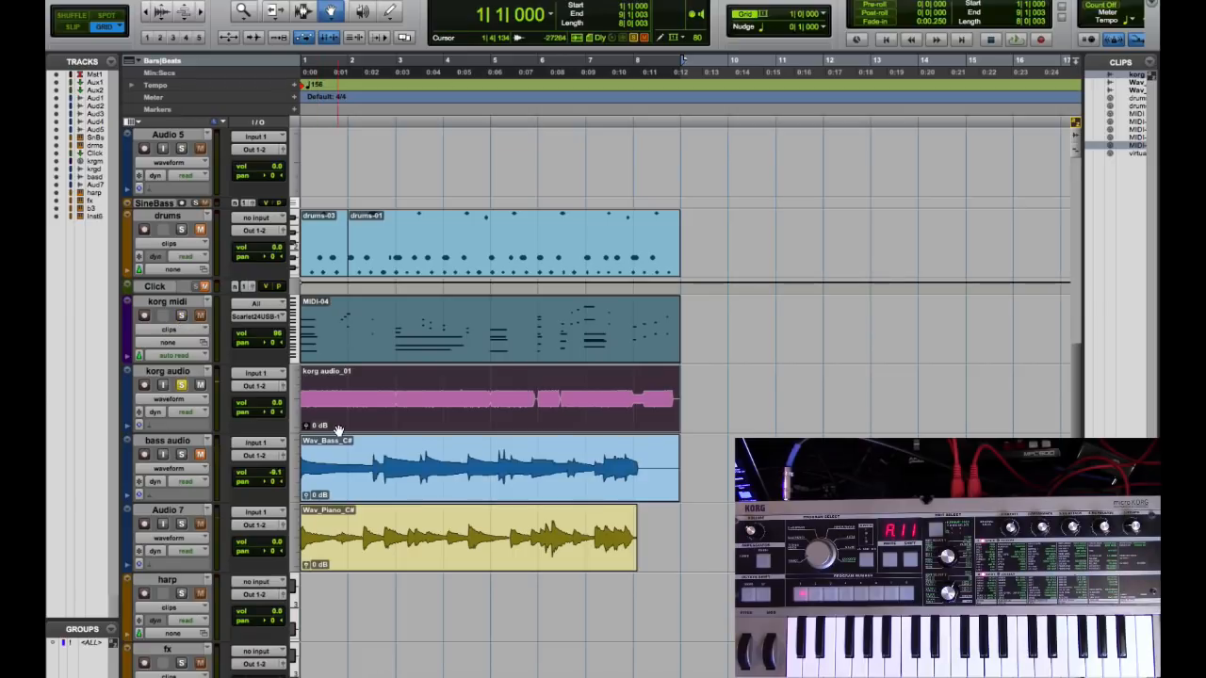
key("space")
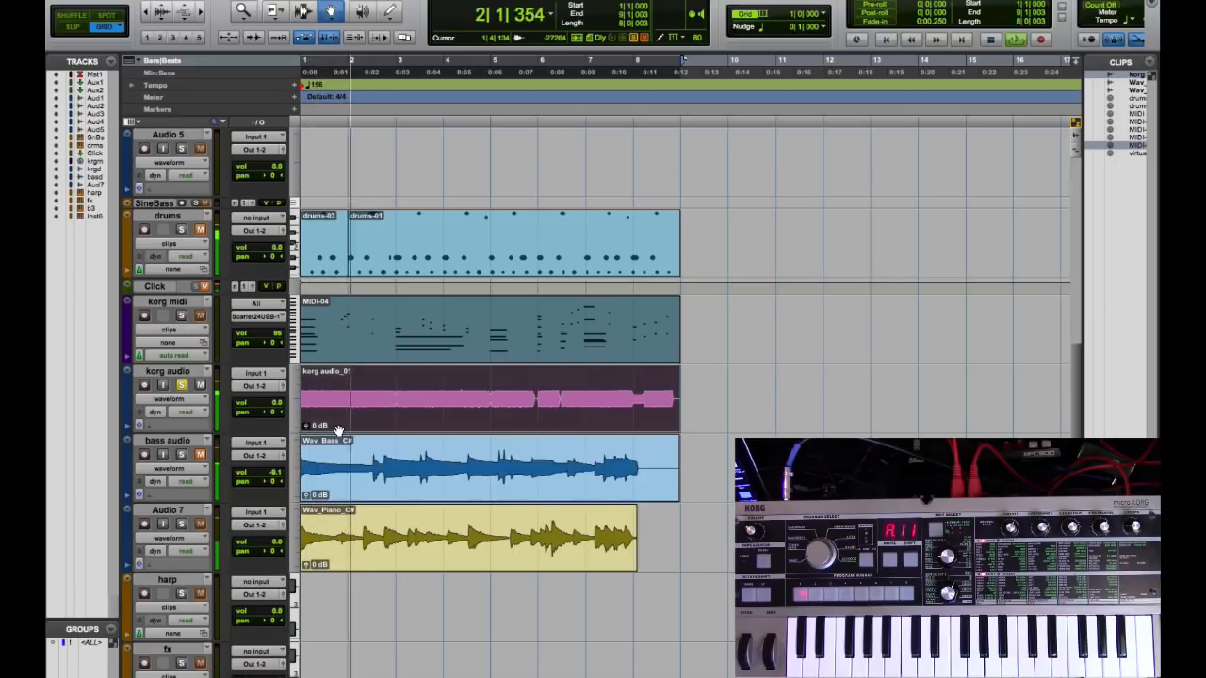
key("space")
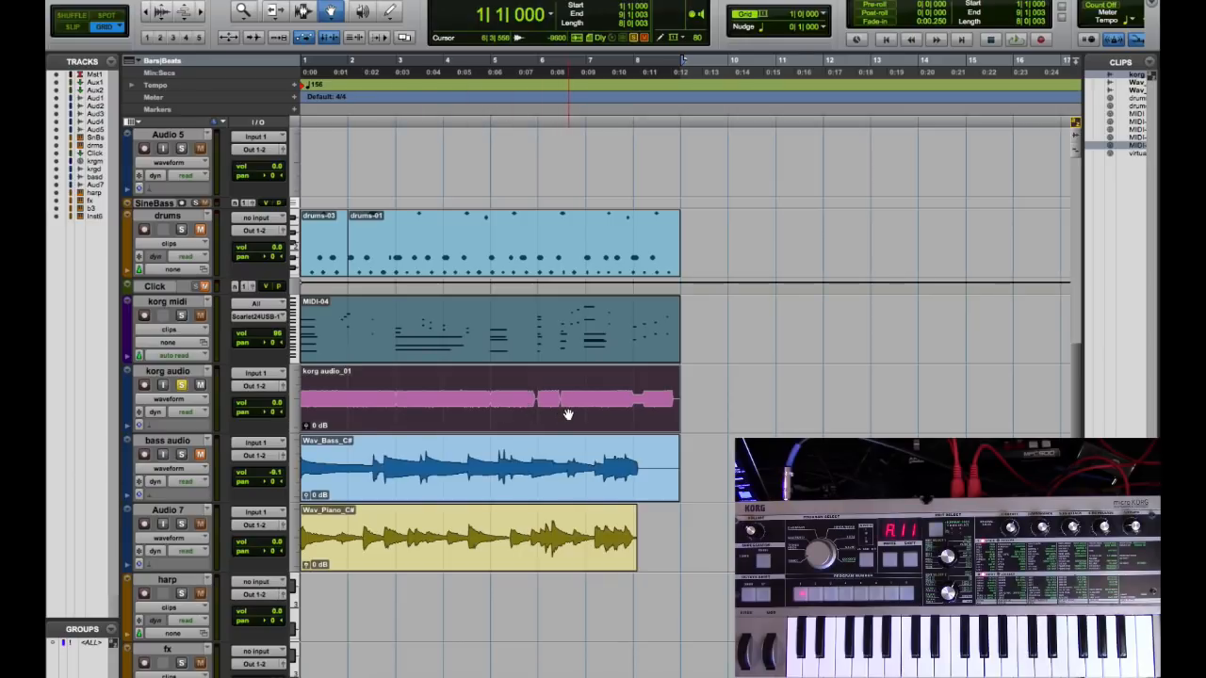
Step: Move the solo from korg audio to the bass audio track and play its Wav_Bass_C# clip from bar 1
left_click(181, 384)
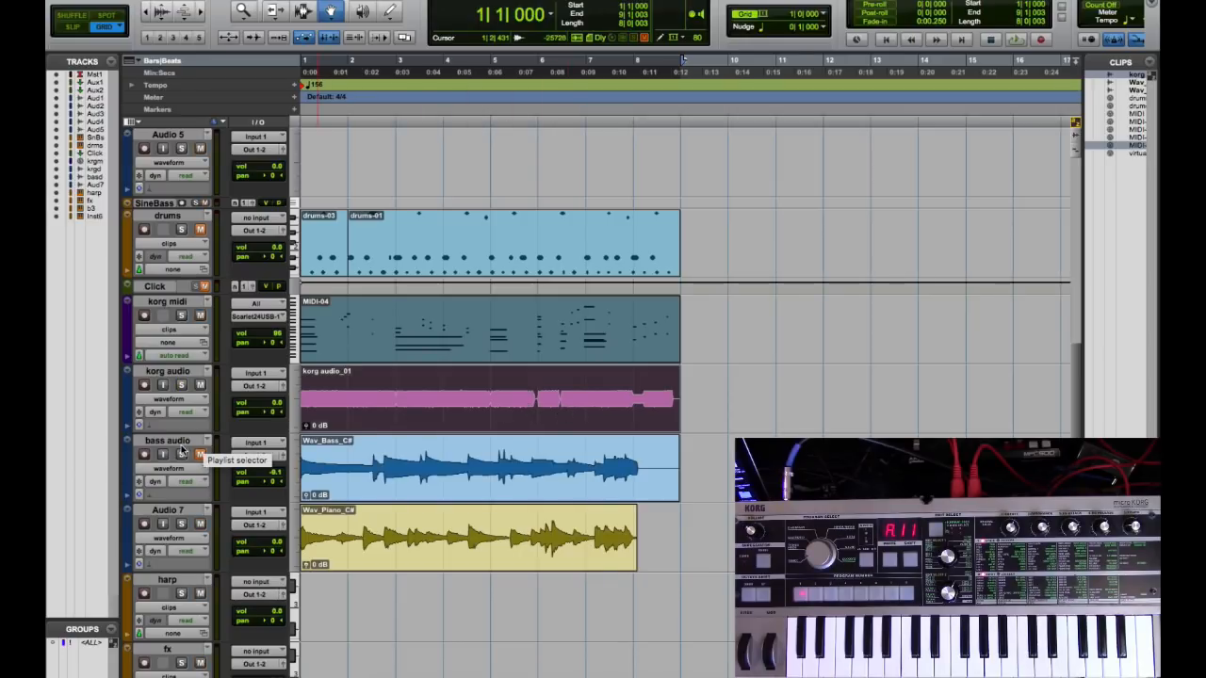
left_click(184, 455)
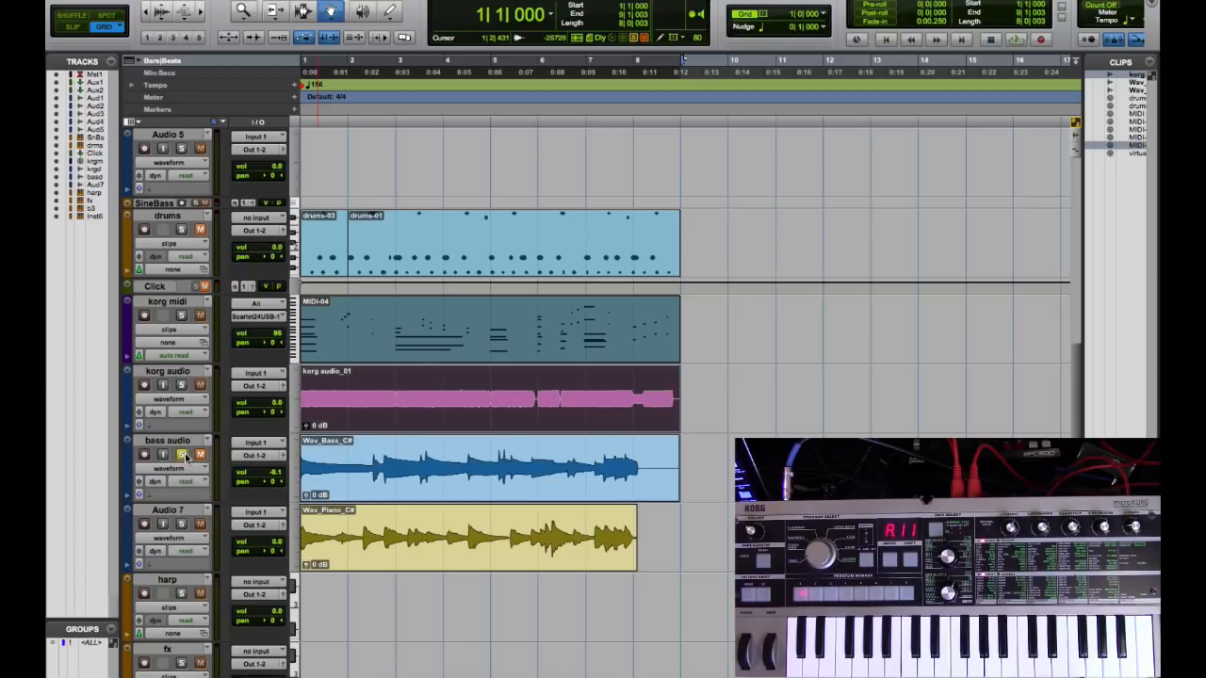
left_click(310, 481)
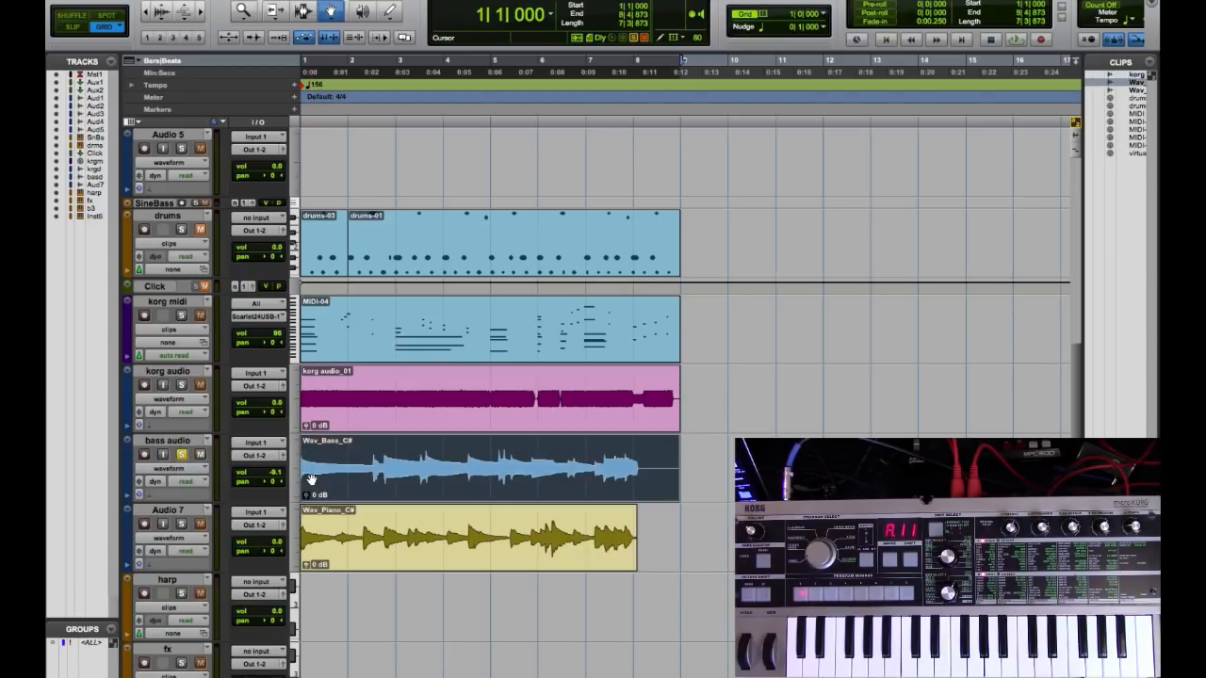
key("space")
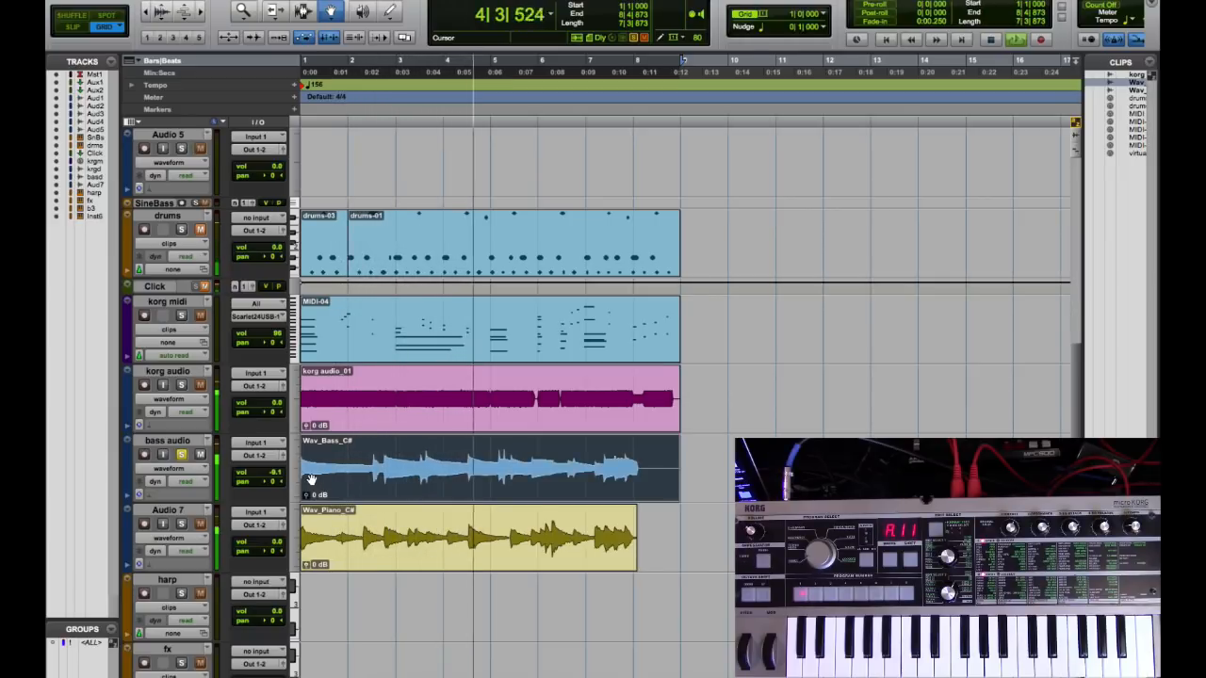
key("space")
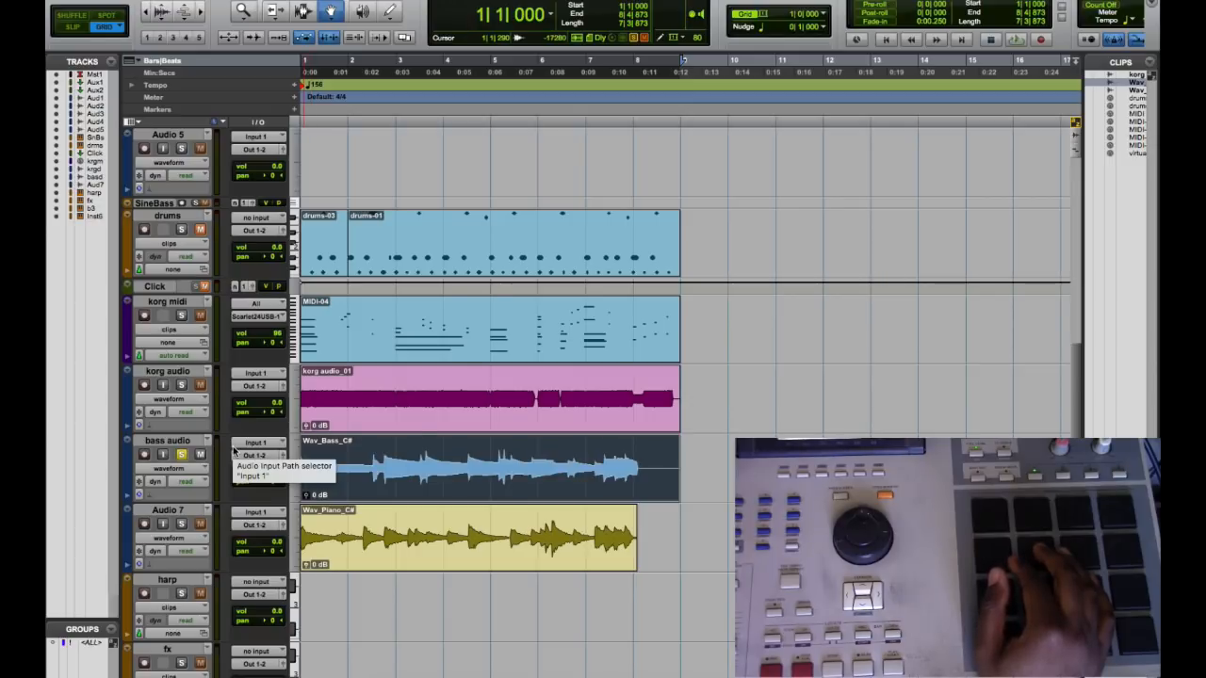
Step: Unsolo the bass audio track and play the session from bar 1 through bar 8
left_click(182, 454)
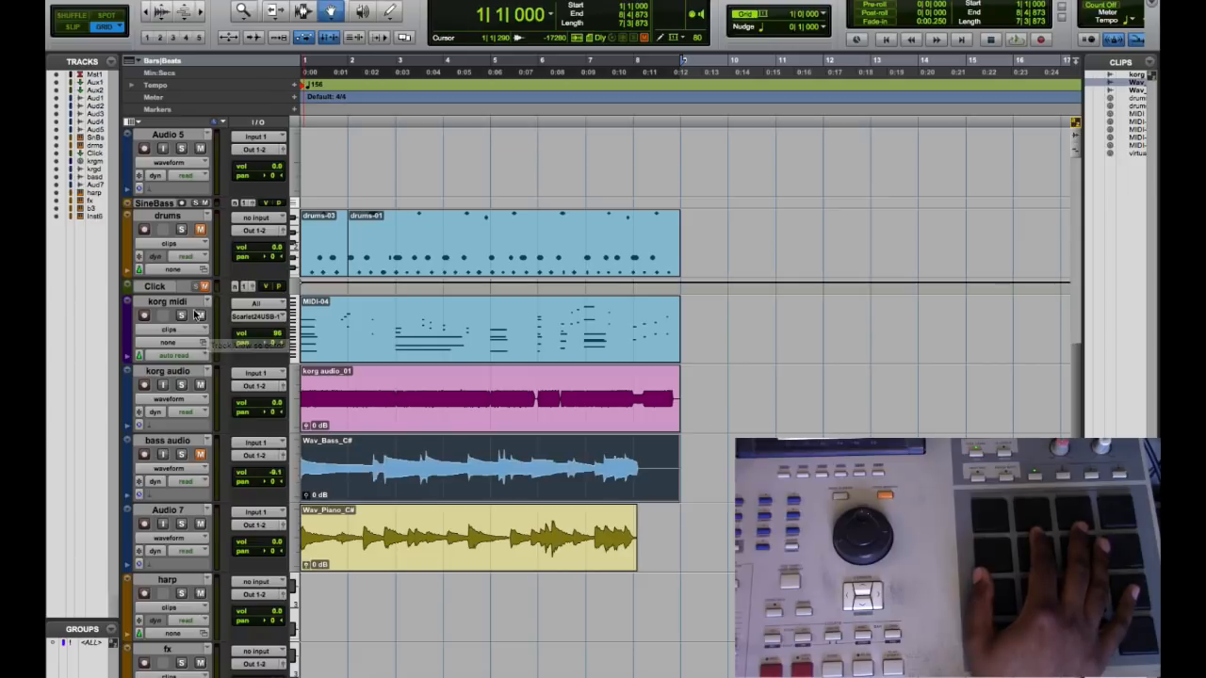
key("space")
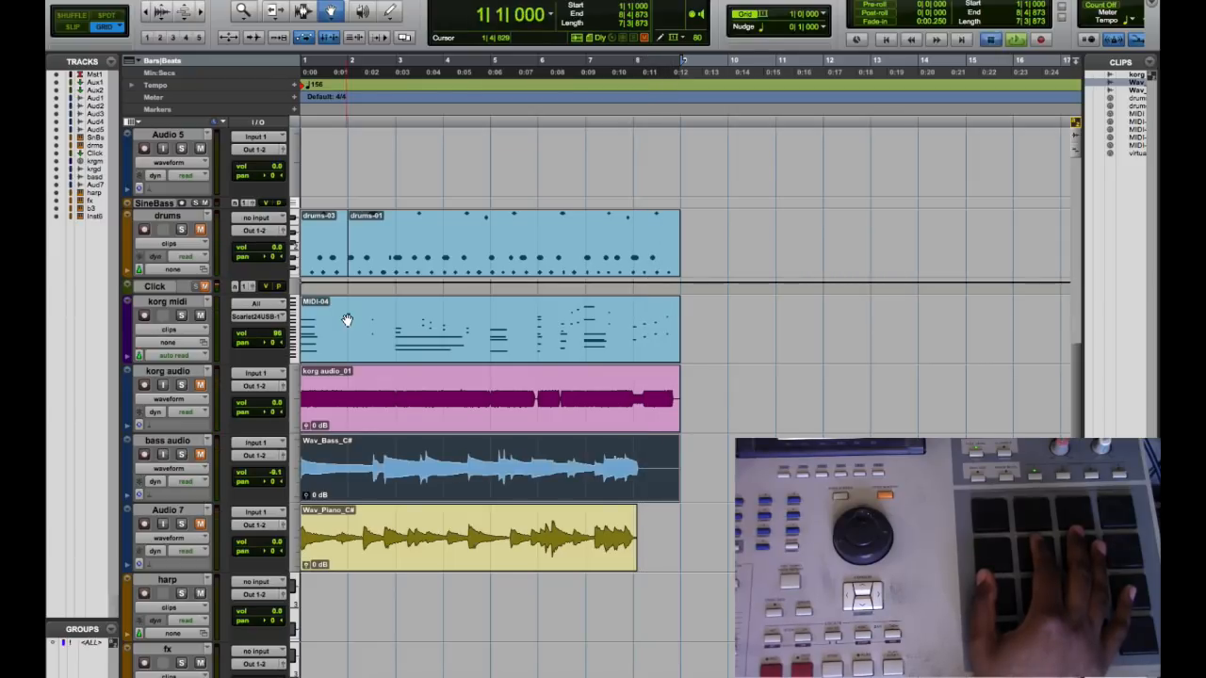
key("space")
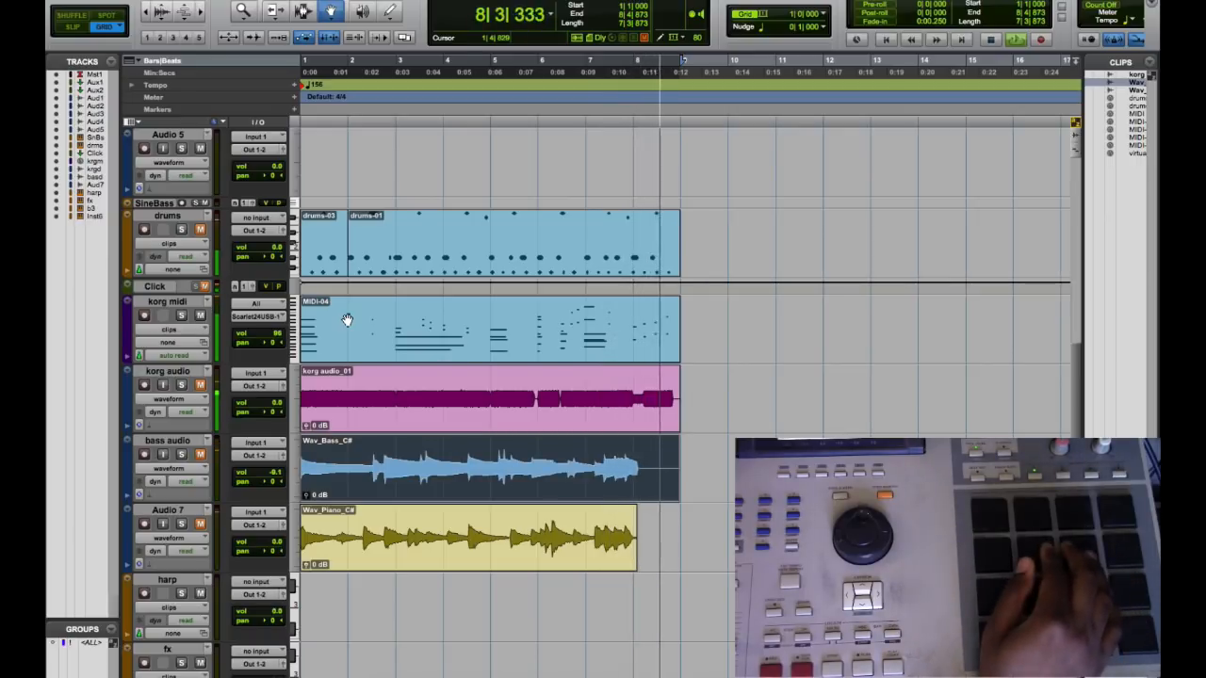
key("space")
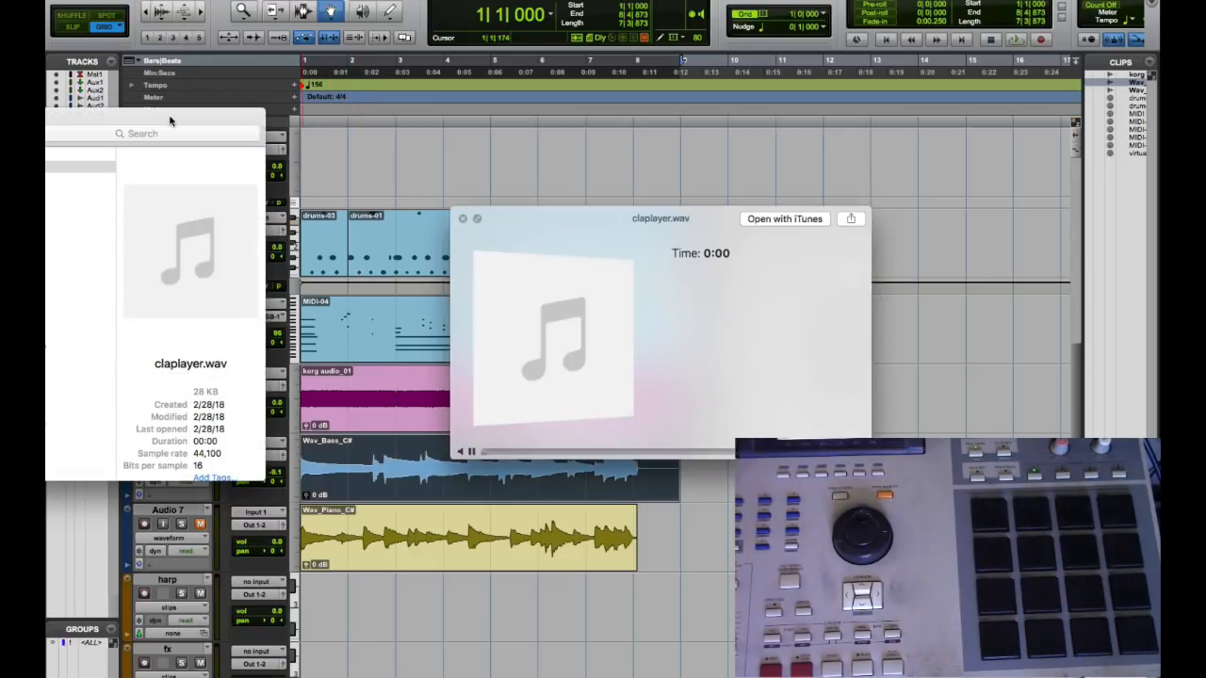
Step: Preview the drum samples from claplayer.wav through clicktam.wav and kik1.wav to kik5.wav in the file browser
key("Down")
key("Down")
key("Down")
key("Down")
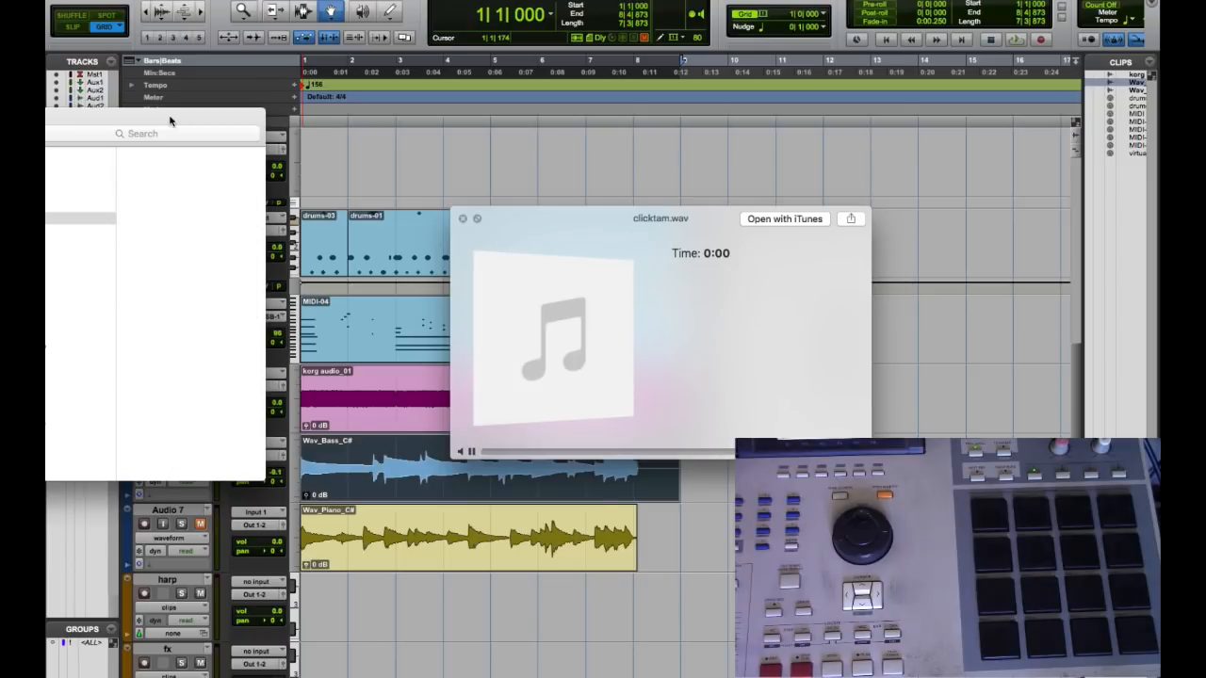
key("Down")
key("Down")
key("Down")
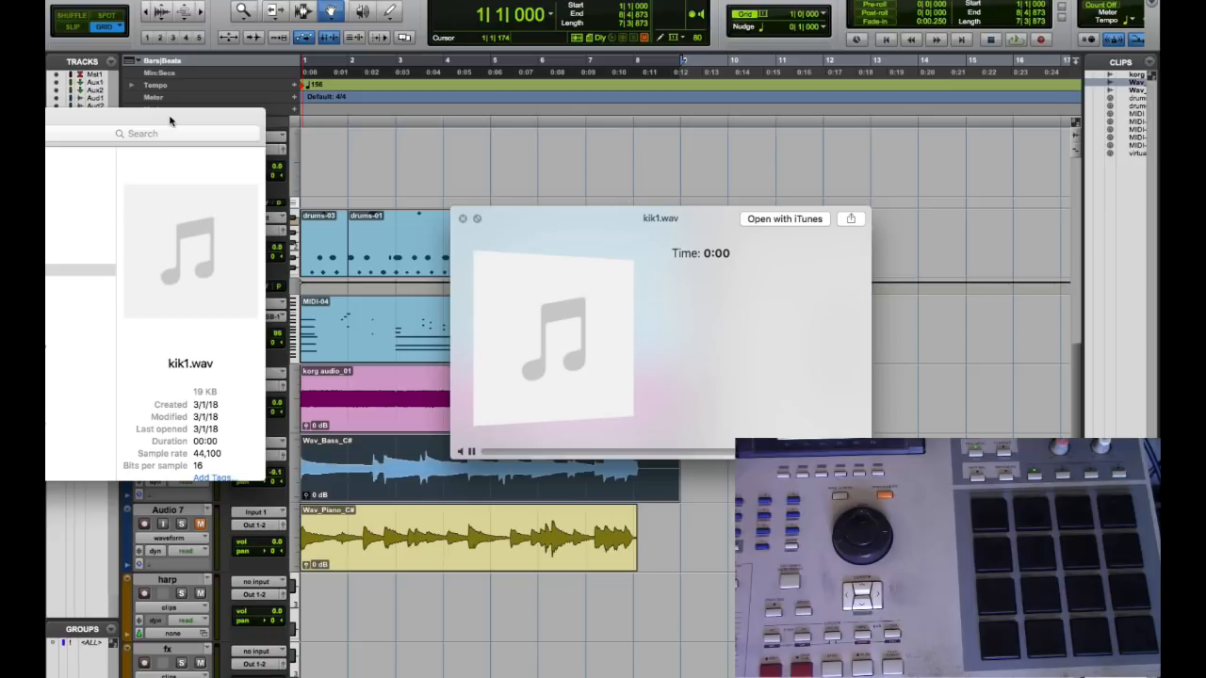
key("Down")
key("Down")
key("Down")
key("Down")
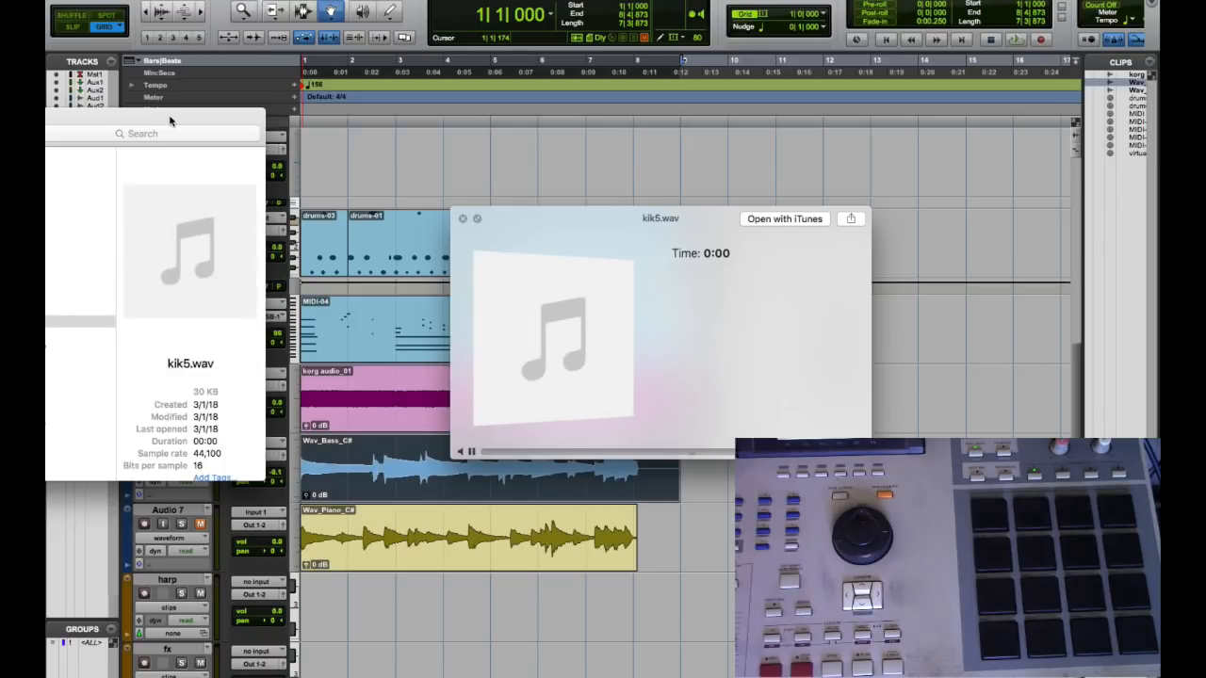
Step: Preview the drum samples after kik5.wav, including raykick.wav and rim3.wav, down to sn2.wav
key("Down")
key("Down")
key("Down")
key("Down")
key("Down")
key("Down")
key("Down")
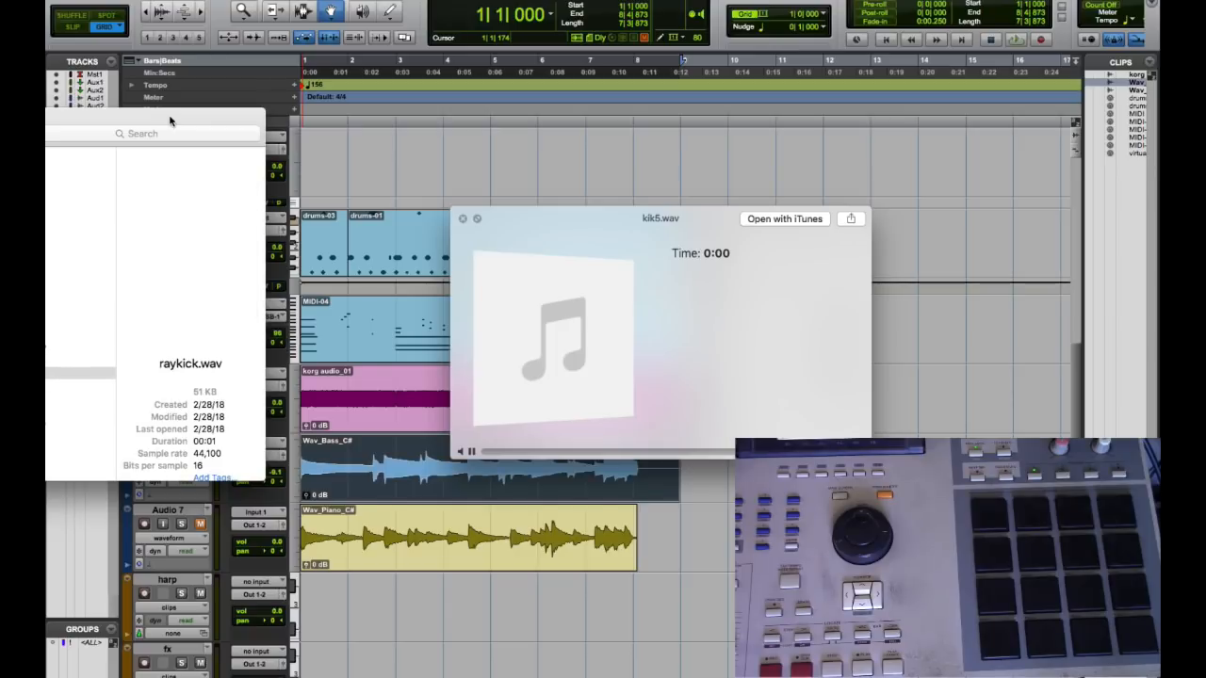
key("Down")
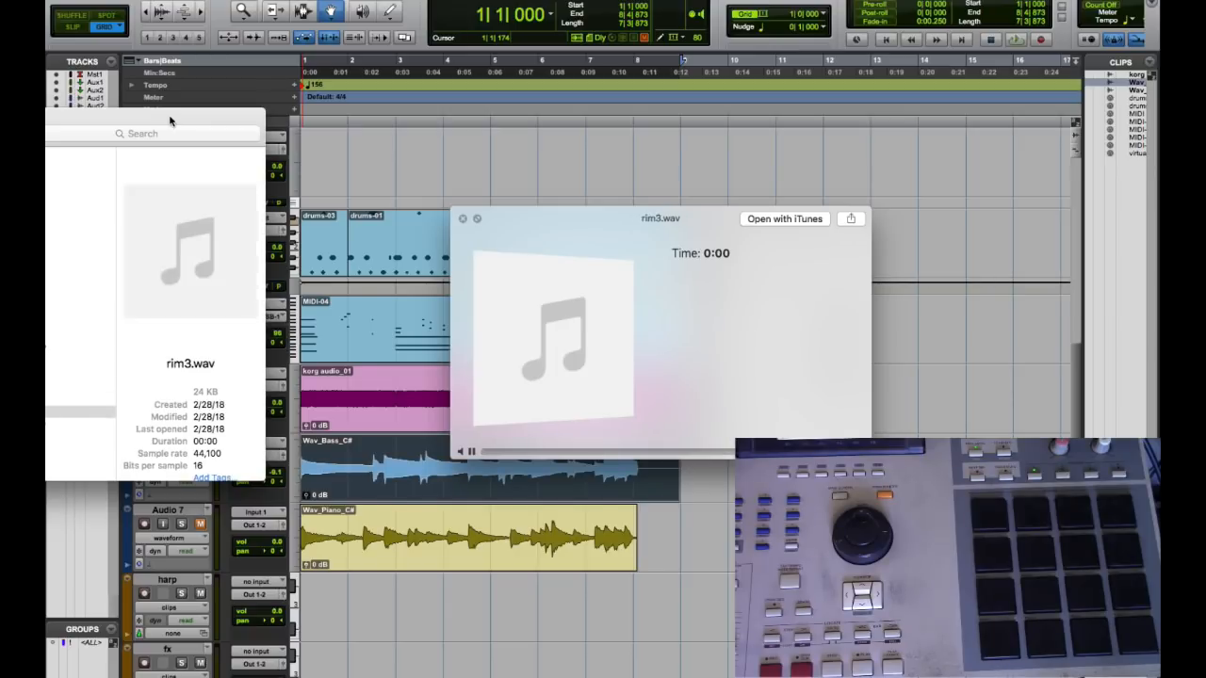
key("Down")
key("Down")
key("Down")
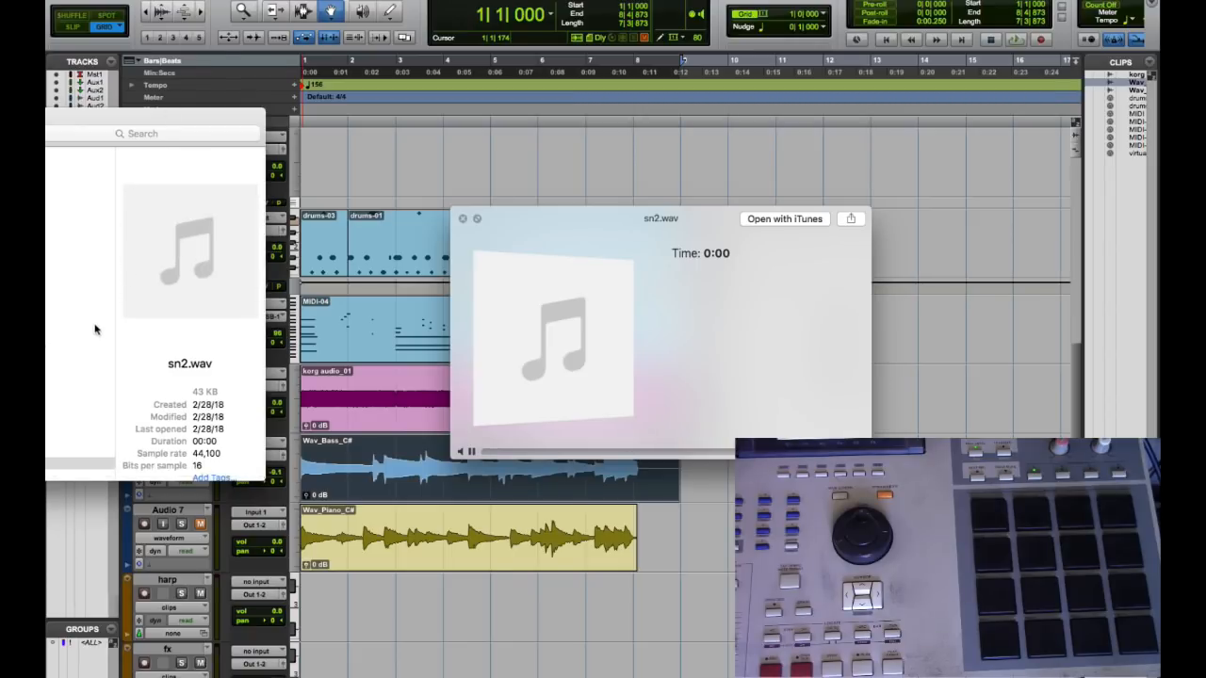
Step: Preview the samples that follow sn2.wav, including snrcrash.wav, tom1.wav and tom2.wav
scroll(91, 334, "down", 2)
key("Down")
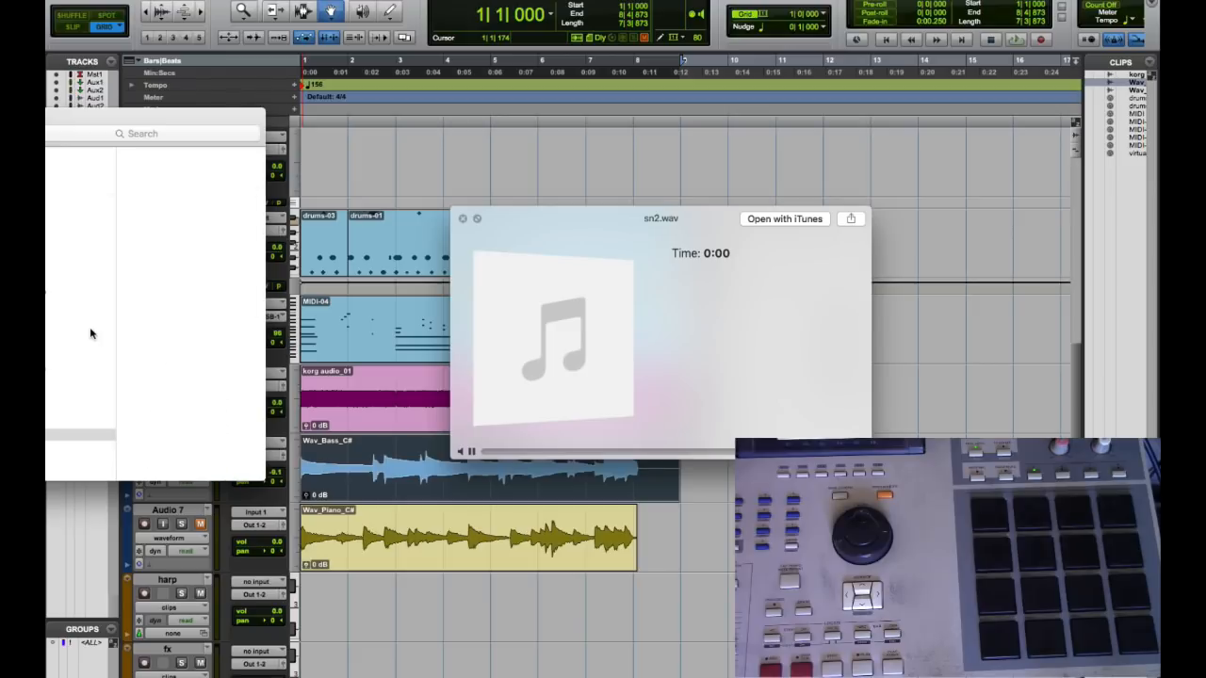
key("Down")
key("Down")
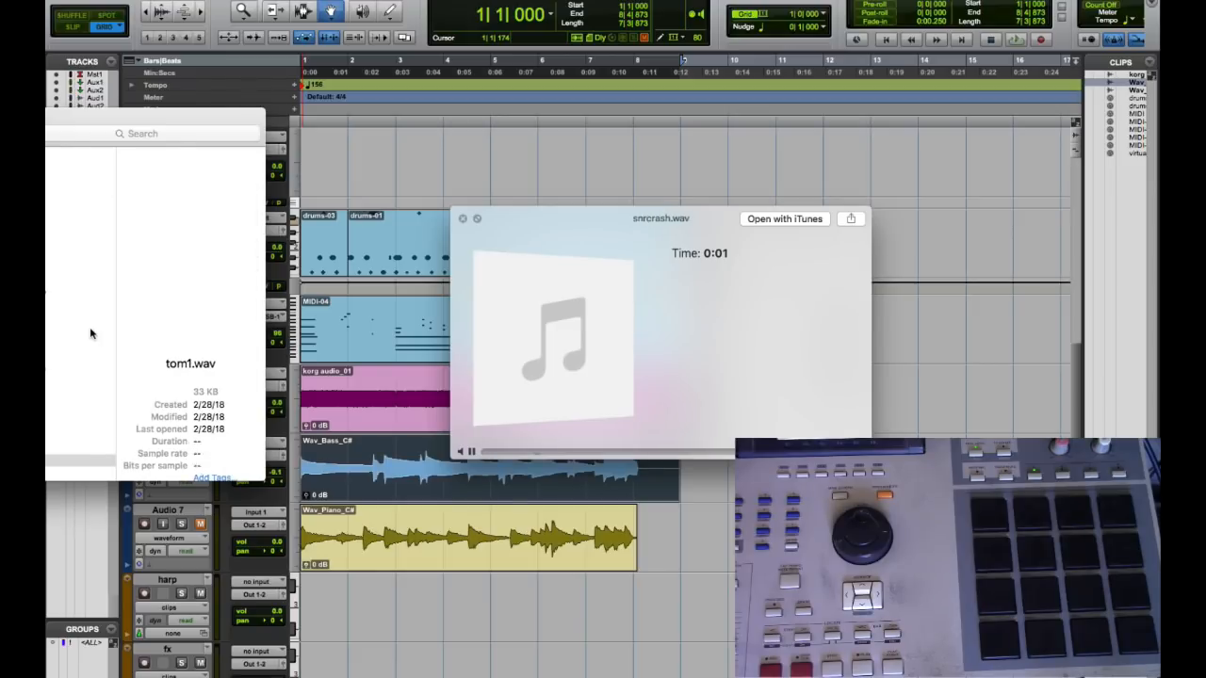
key("Down")
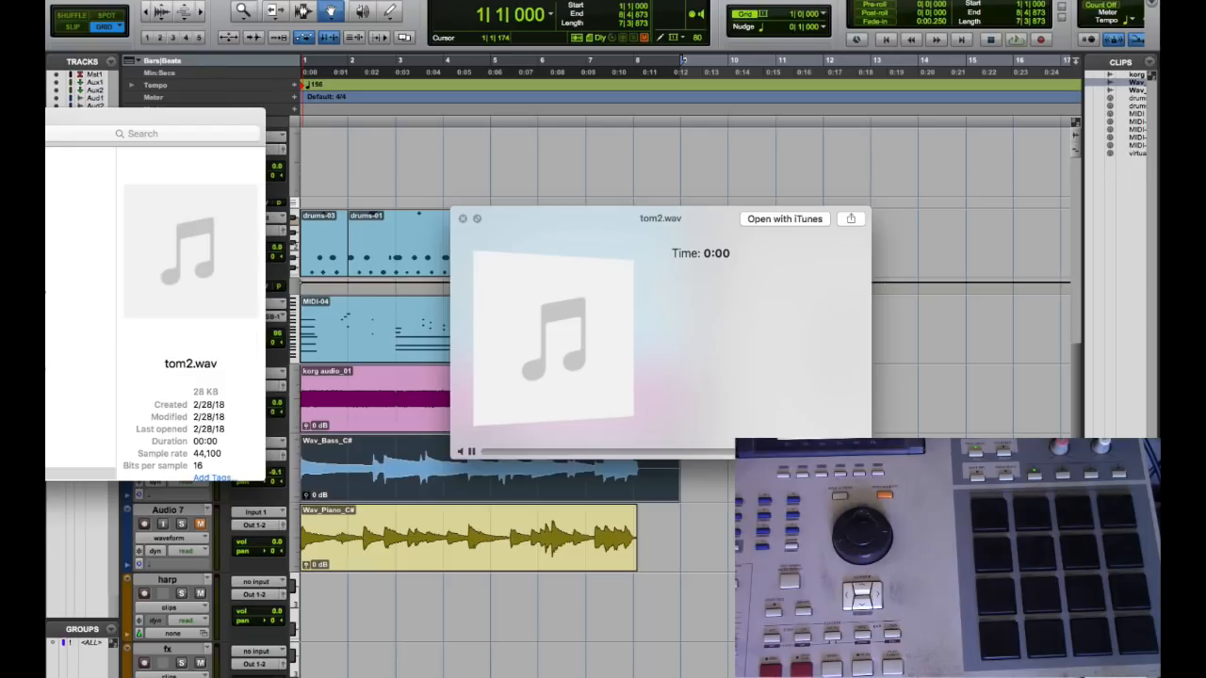
Step: Return to the Pro Tools session, unmute the drums track and play its MIDI clips from bar 1 through bar 8
left_click(207, 38)
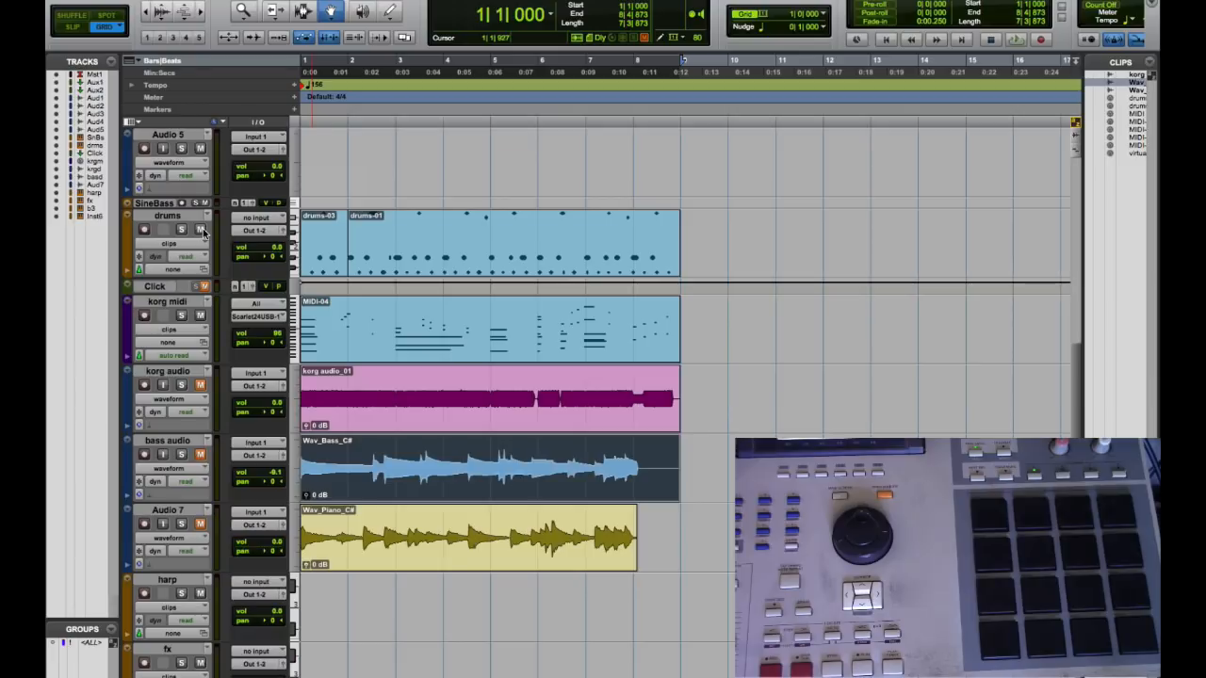
key("space")
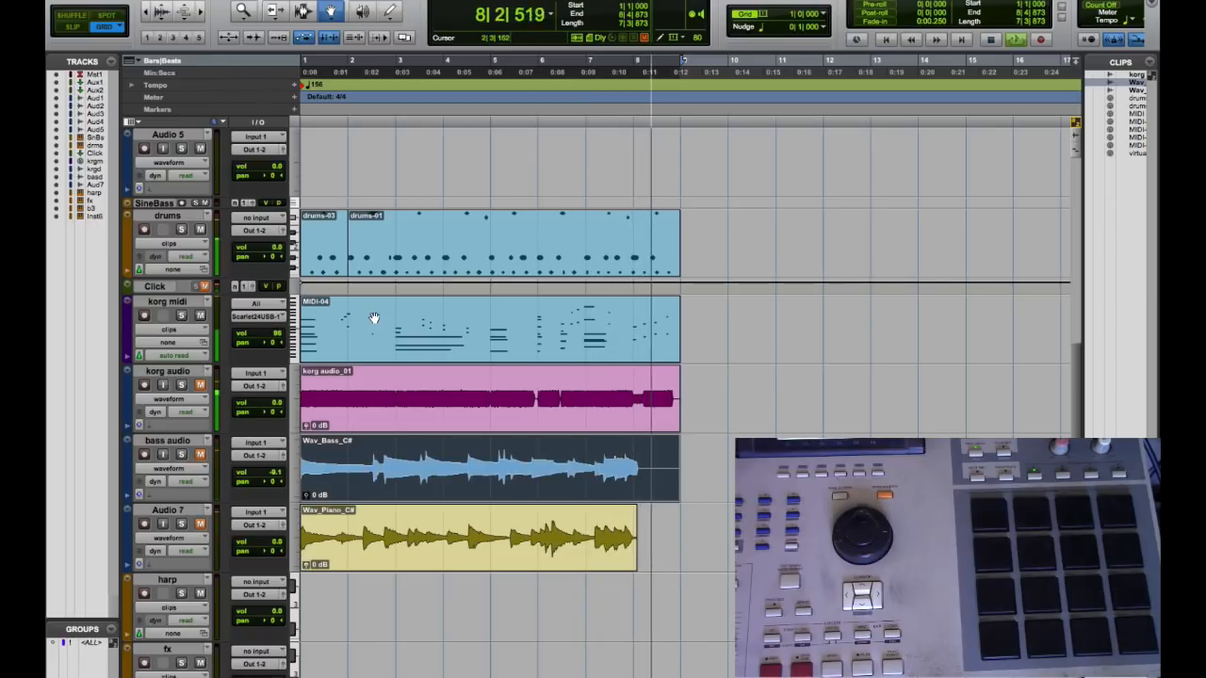
key("space")
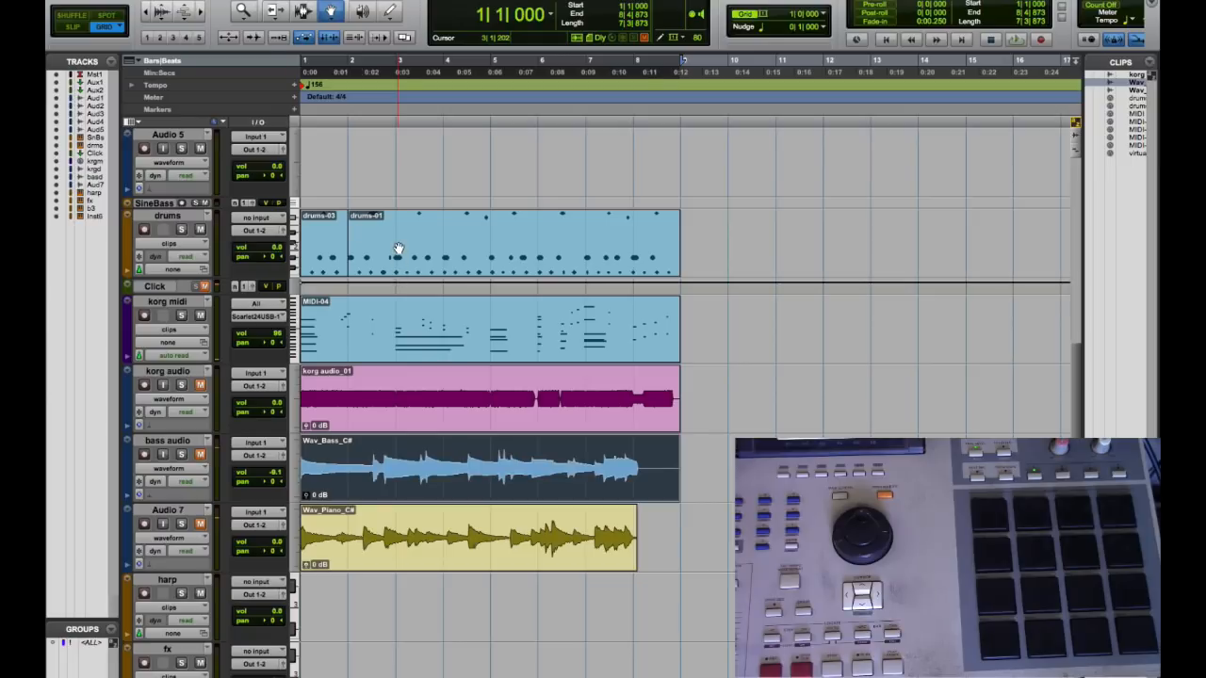
Step: Select the drums-01 clip, extend the selection back to bar 1 to include drums-03, and play it
left_click(493, 244)
left_click(328, 254)
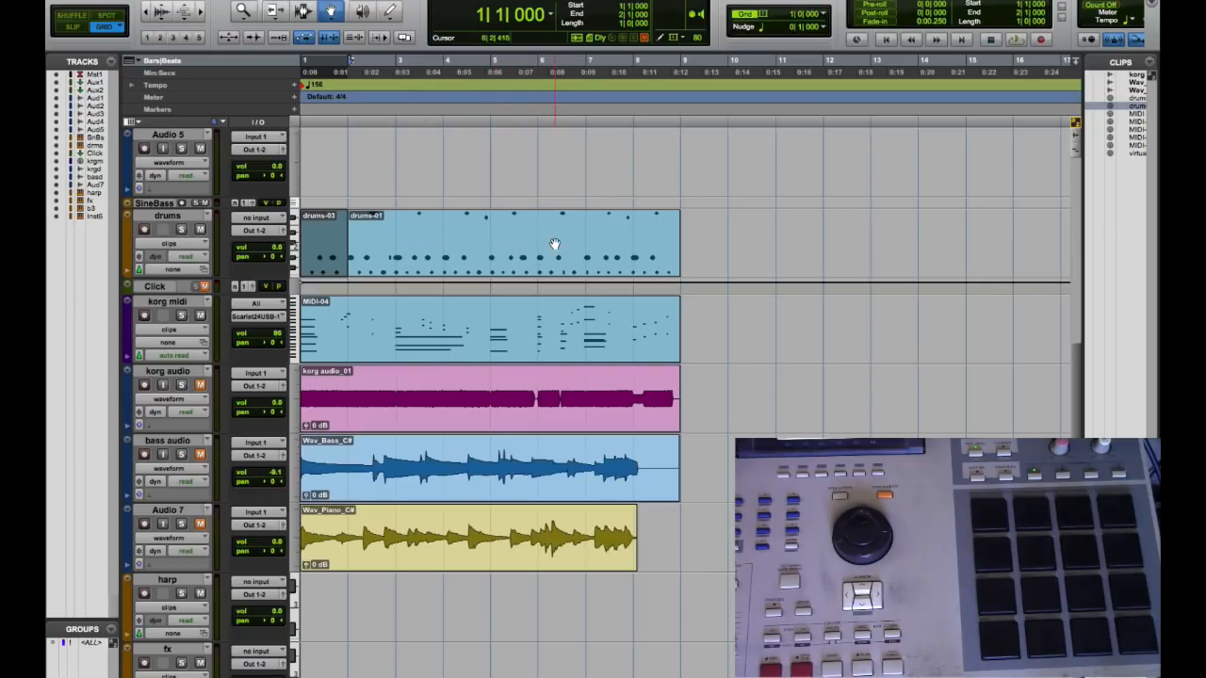
left_click(467, 248)
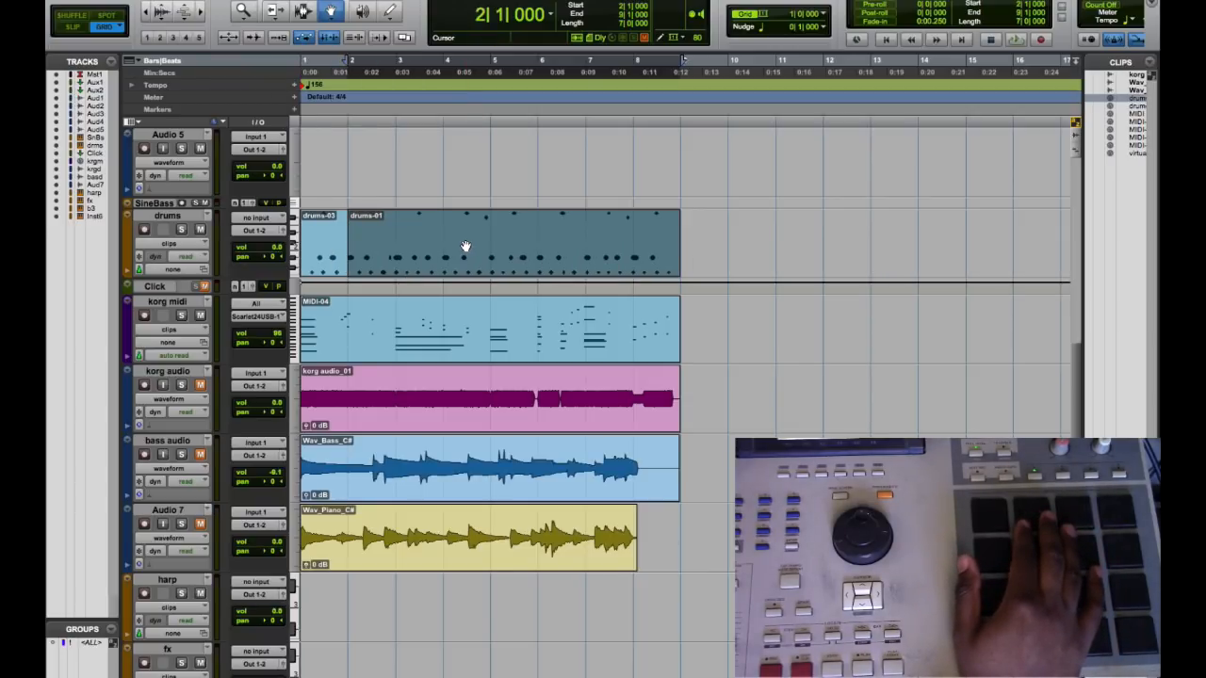
left_click_drag(346, 66, 305, 70)
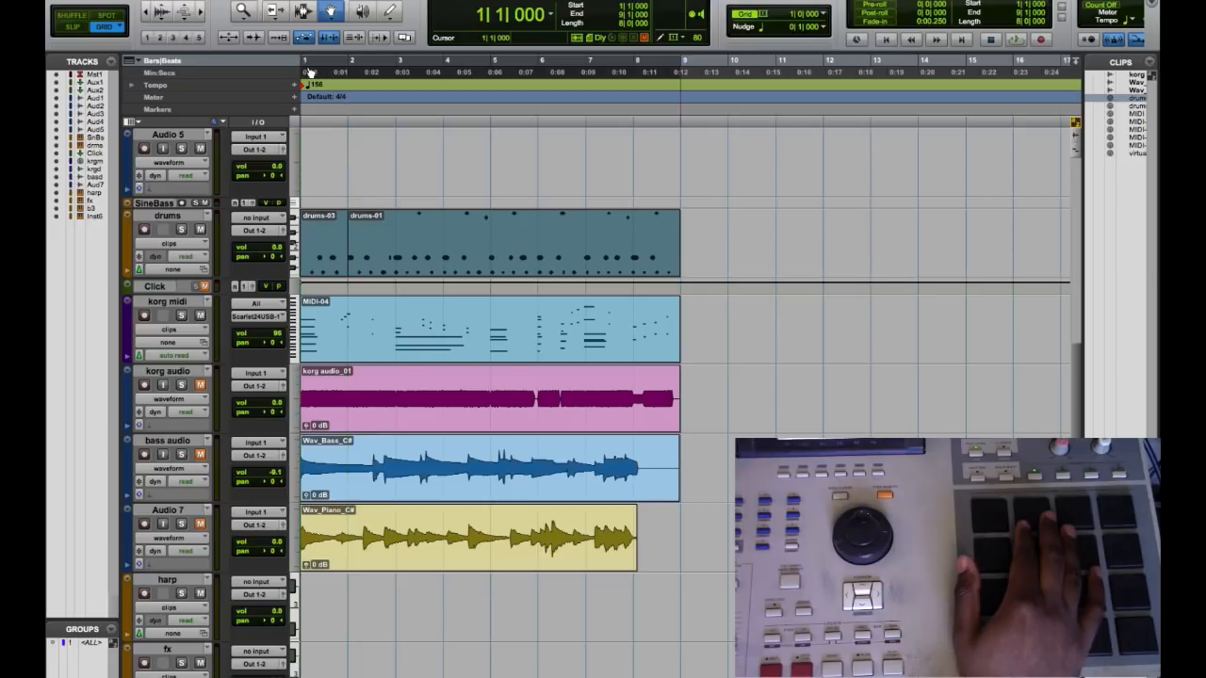
key("space")
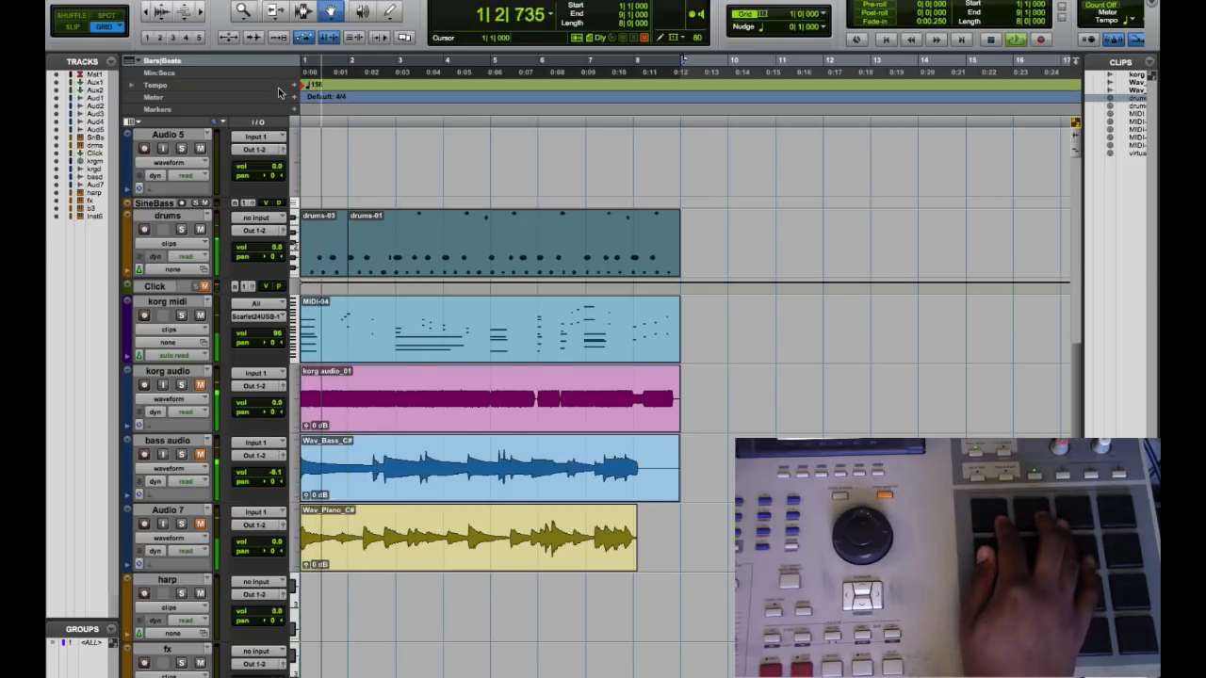